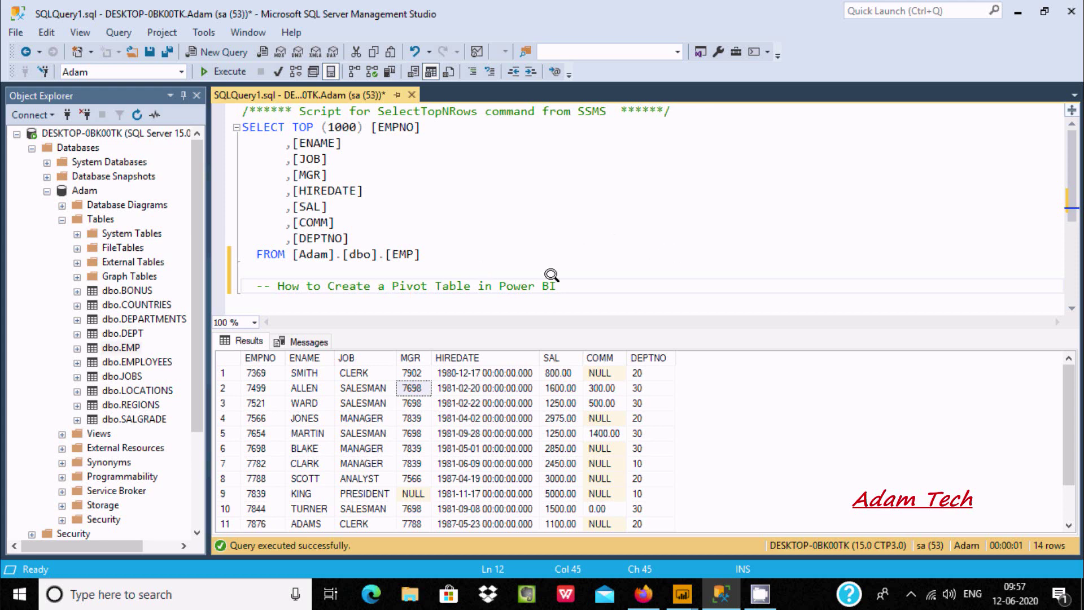
drag(596, 285, 590, 268)
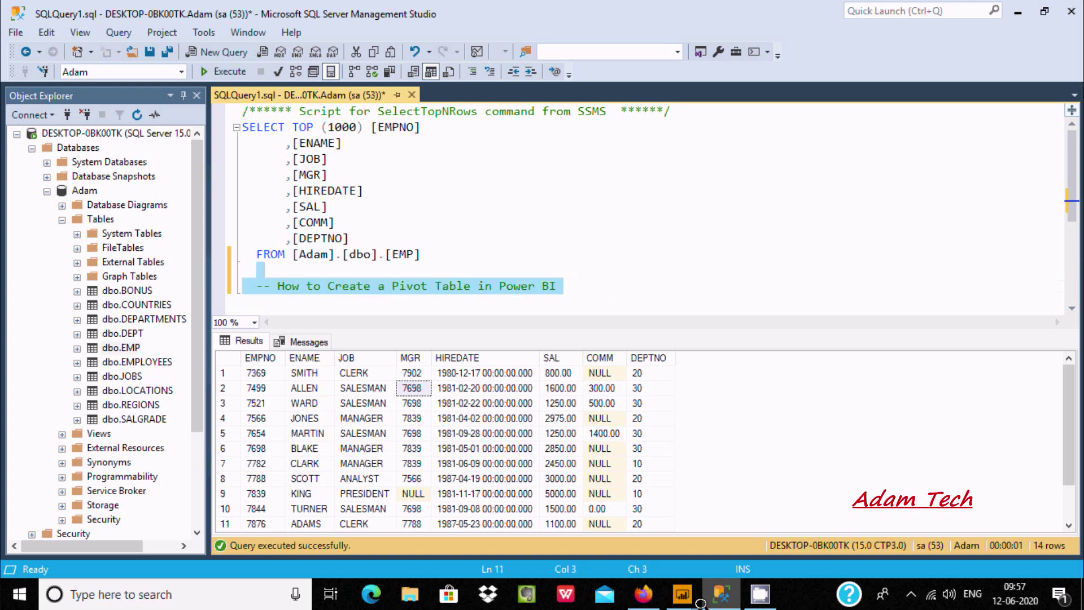
click(621, 190)
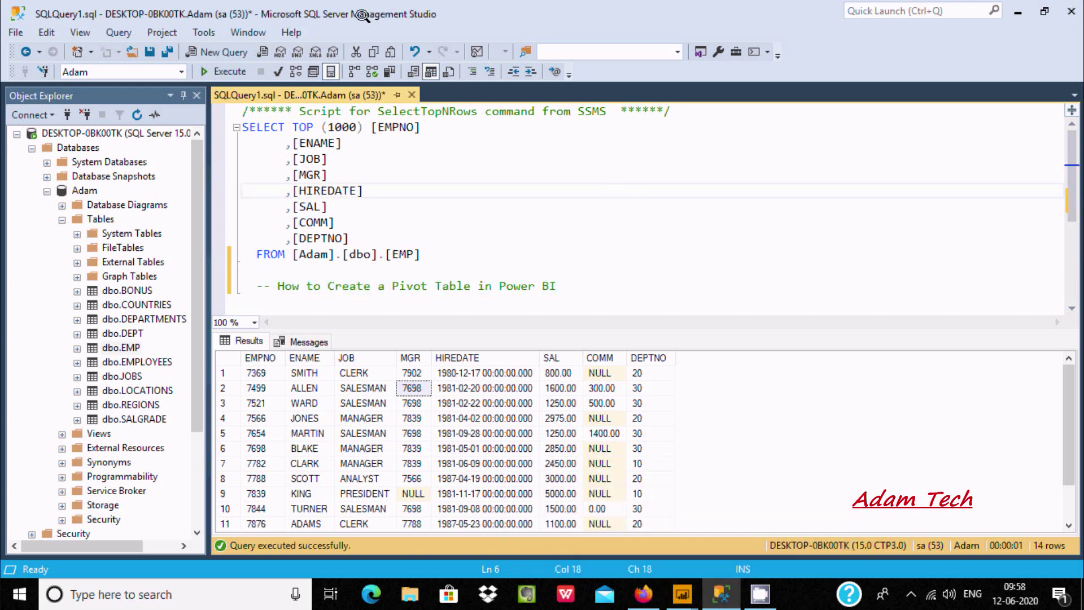
click(536, 157)
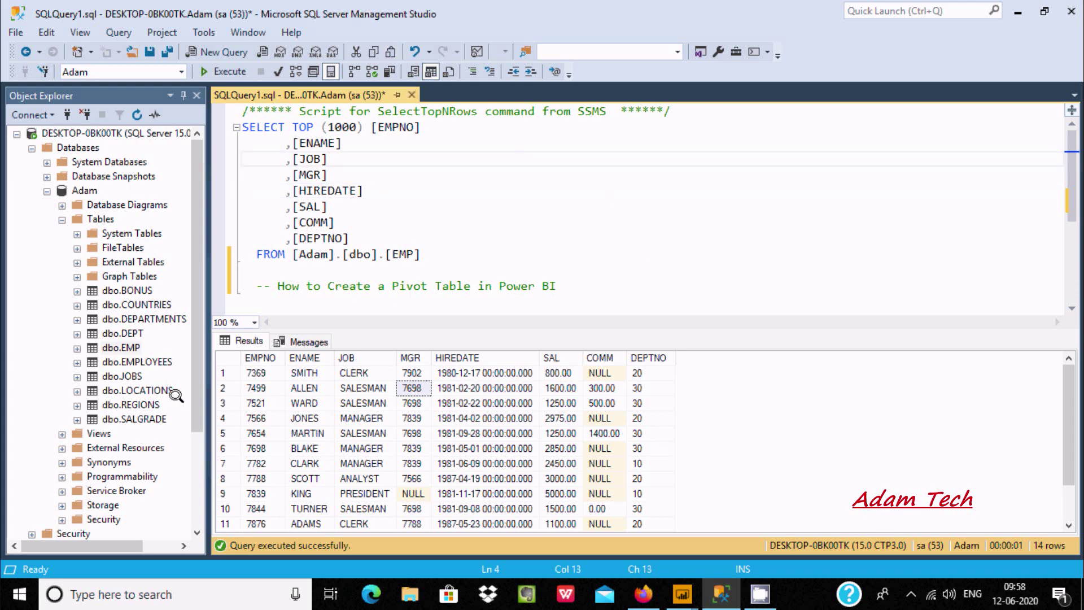
click(129, 342)
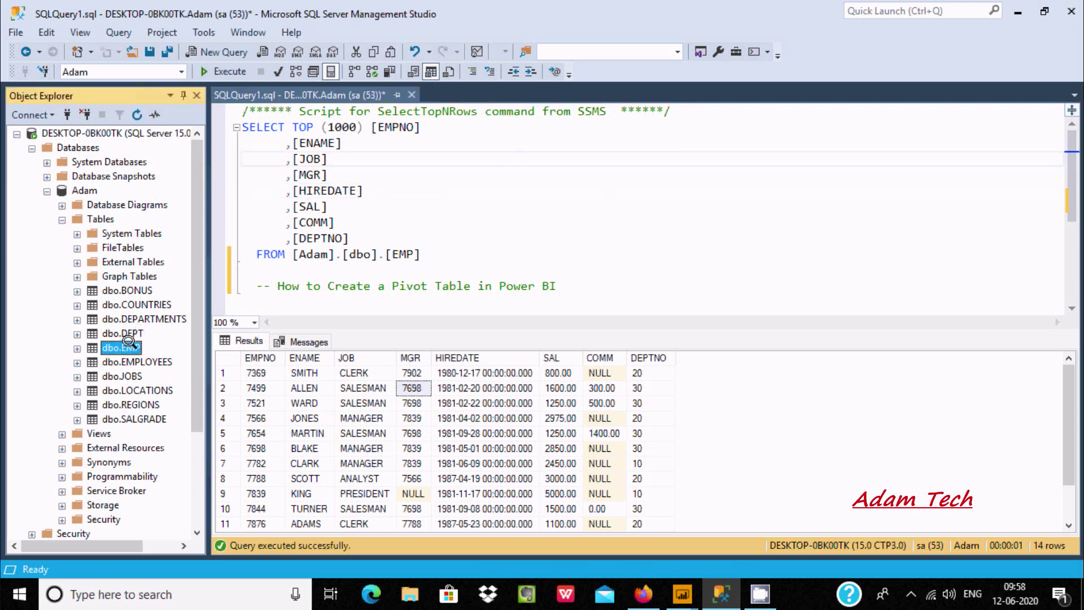
key(F2)
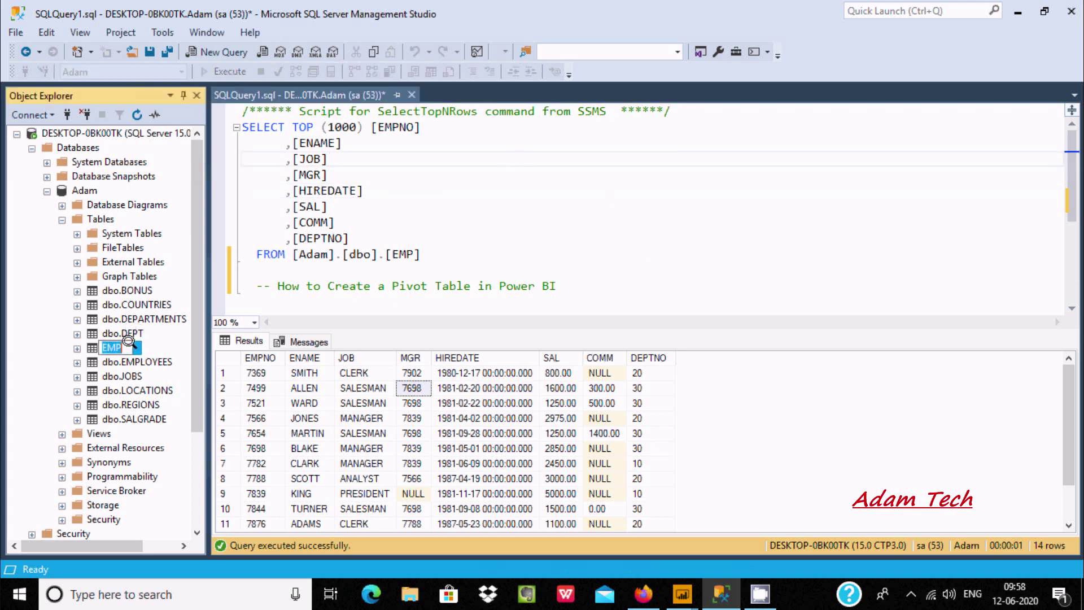
click(418, 255)
Query the top 1000 rows of the dbo.DEPT table in the Adam database
click(126, 332)
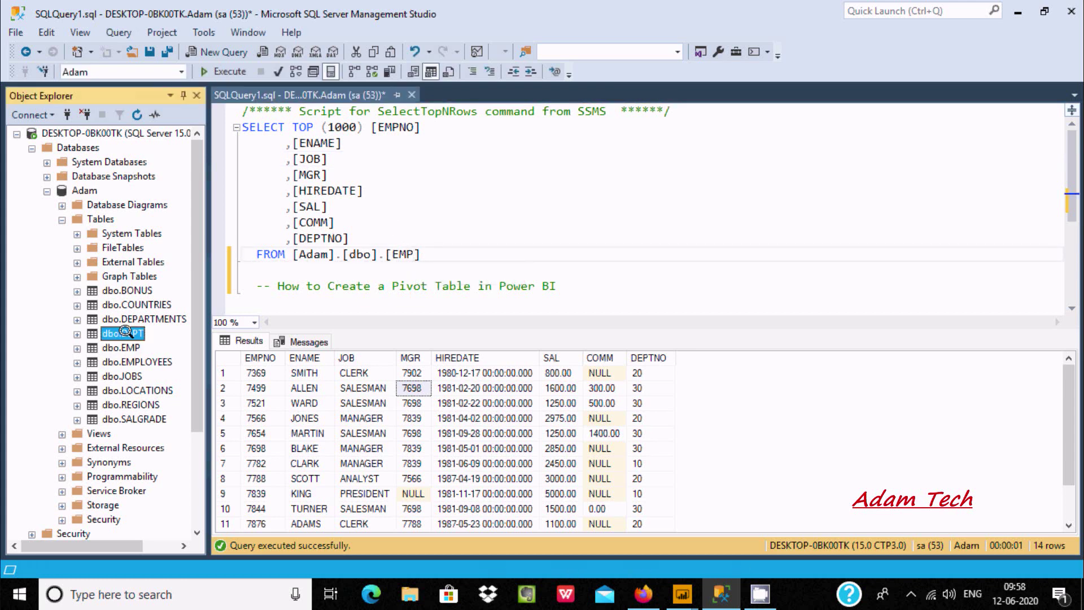
right_click(125, 332)
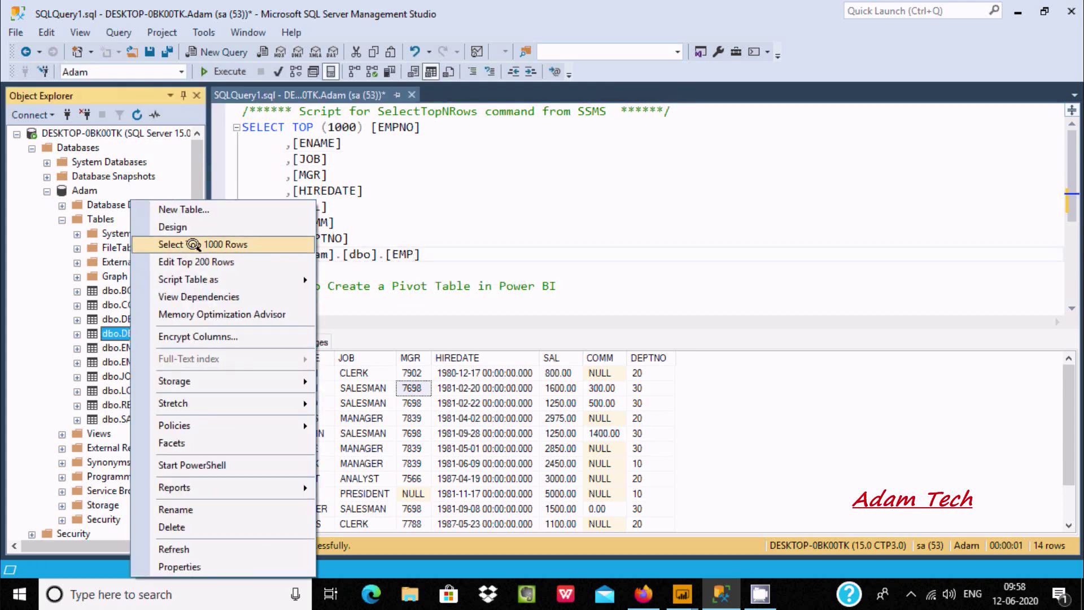
click(188, 241)
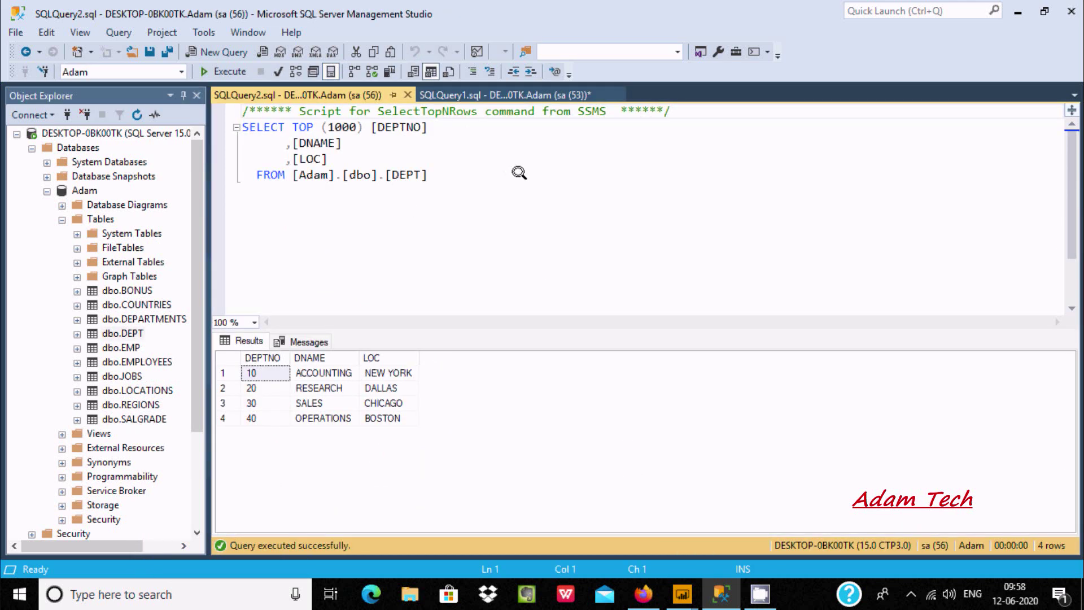
Switch to Power BI Desktop and open the Power Query Editor in a maximized window
click(682, 594)
click(599, 519)
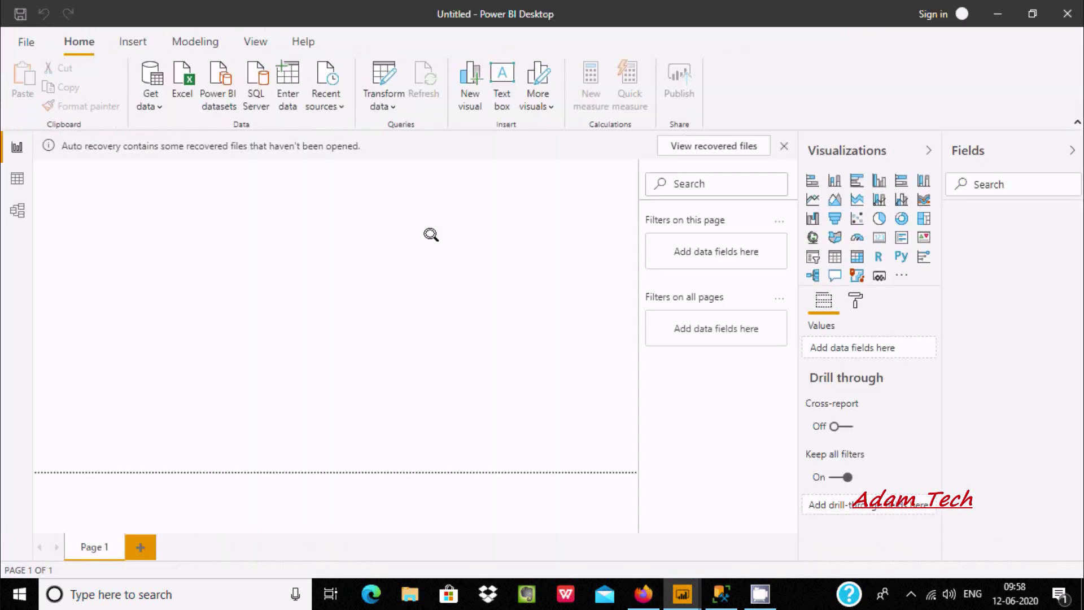
click(368, 73)
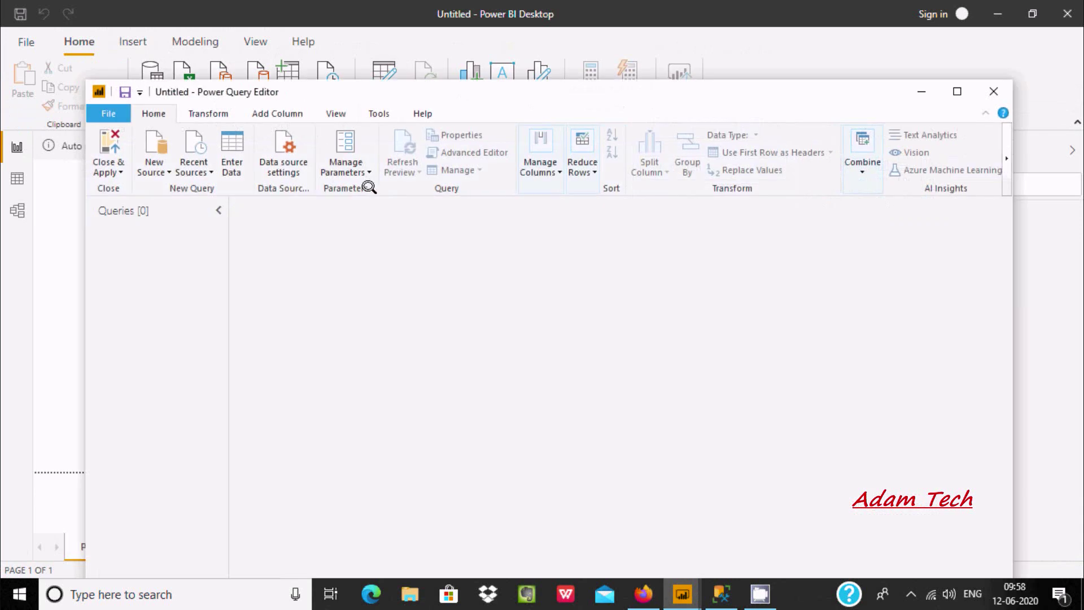
click(958, 92)
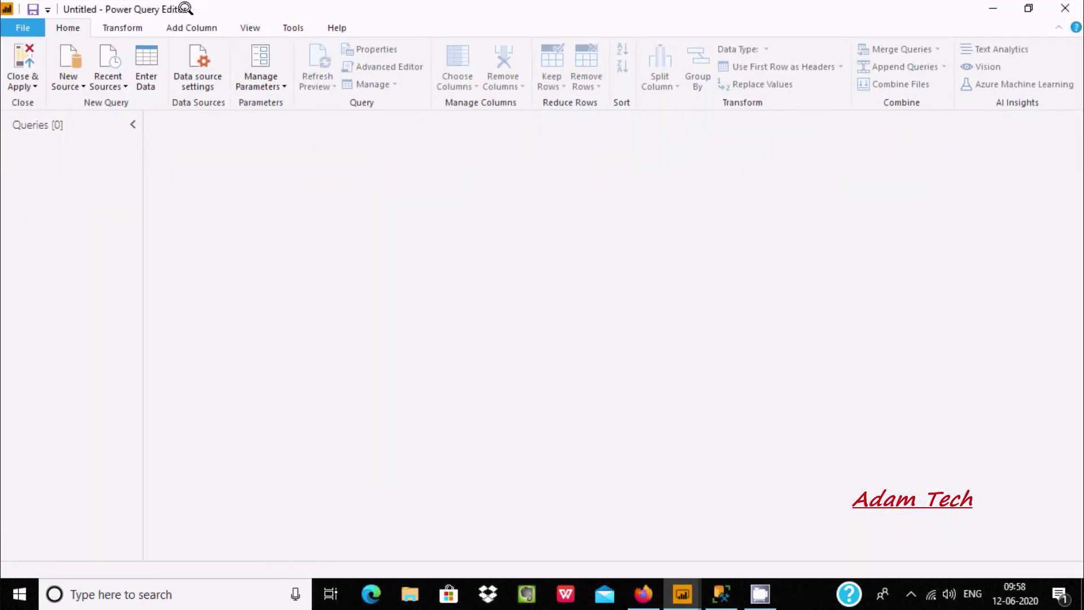
Connect to a new SQL Server source with server localhost and database Adam in Import mode
click(68, 81)
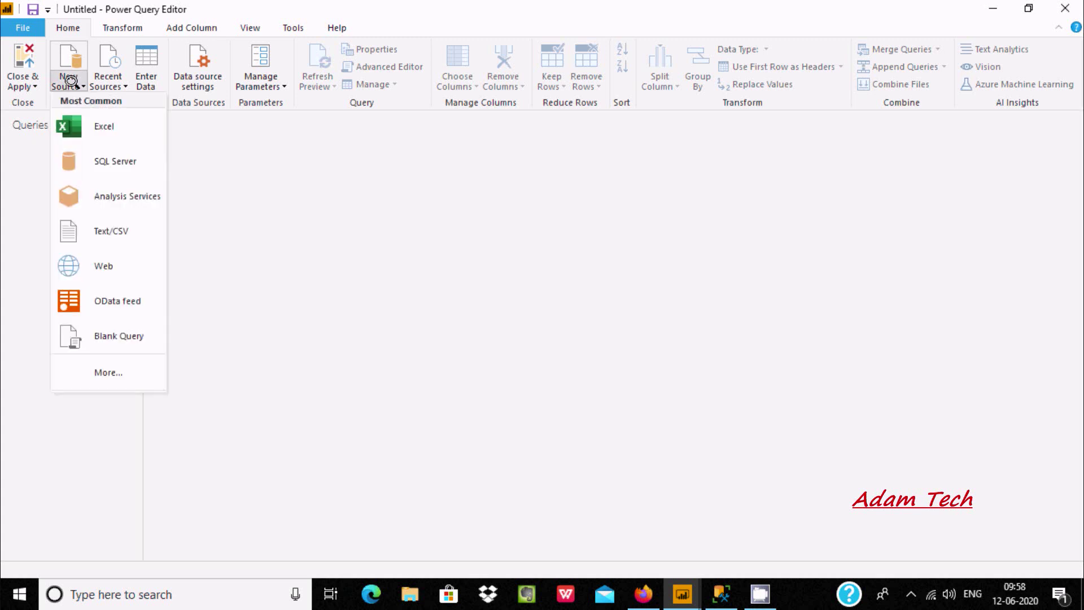
click(108, 159)
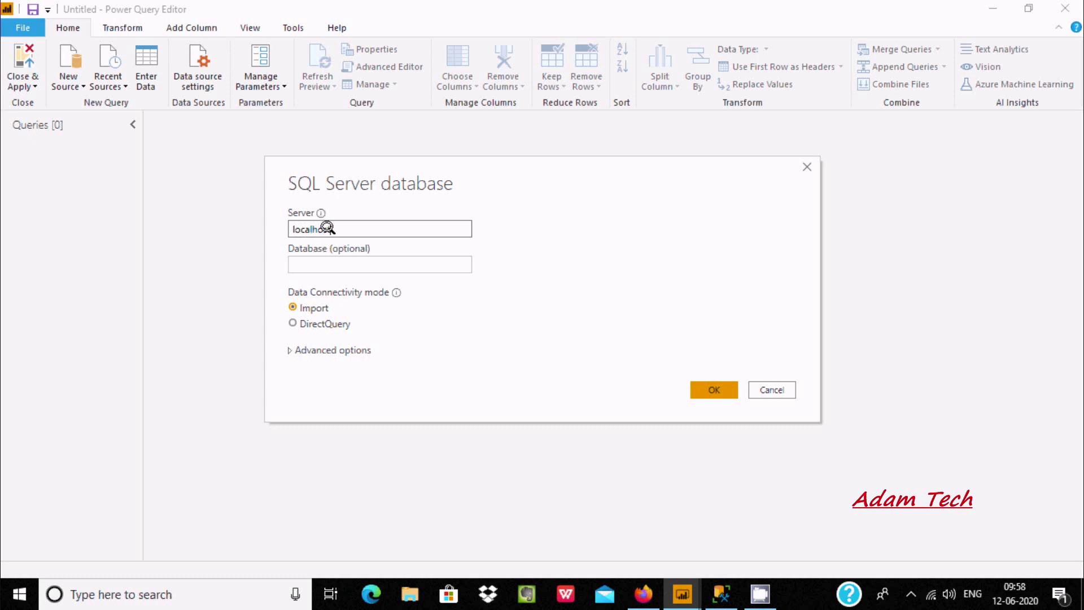
click(330, 264)
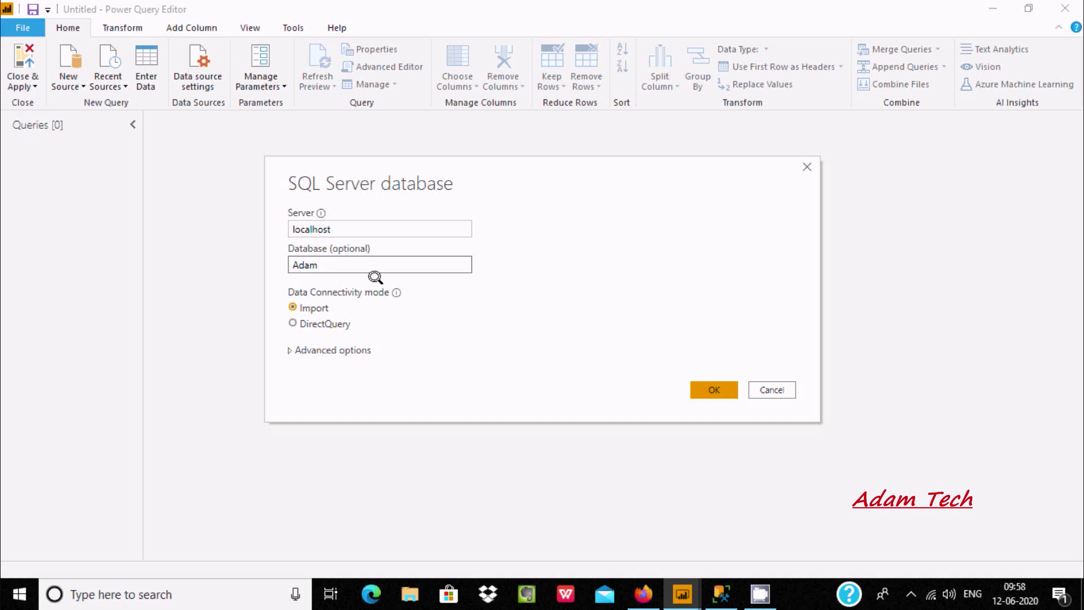
click(728, 591)
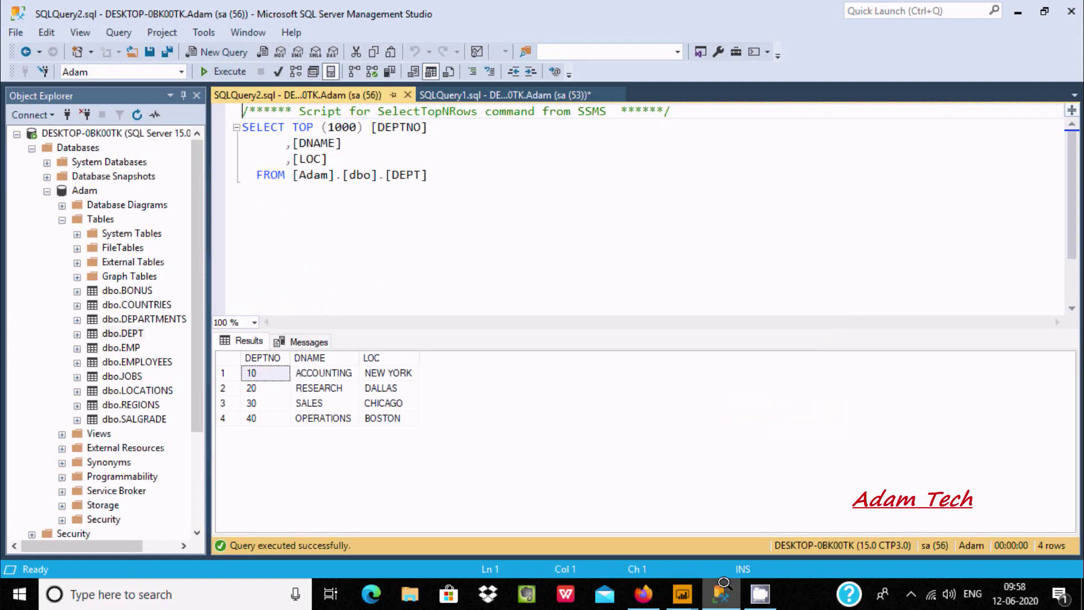
mouse_move(682, 590)
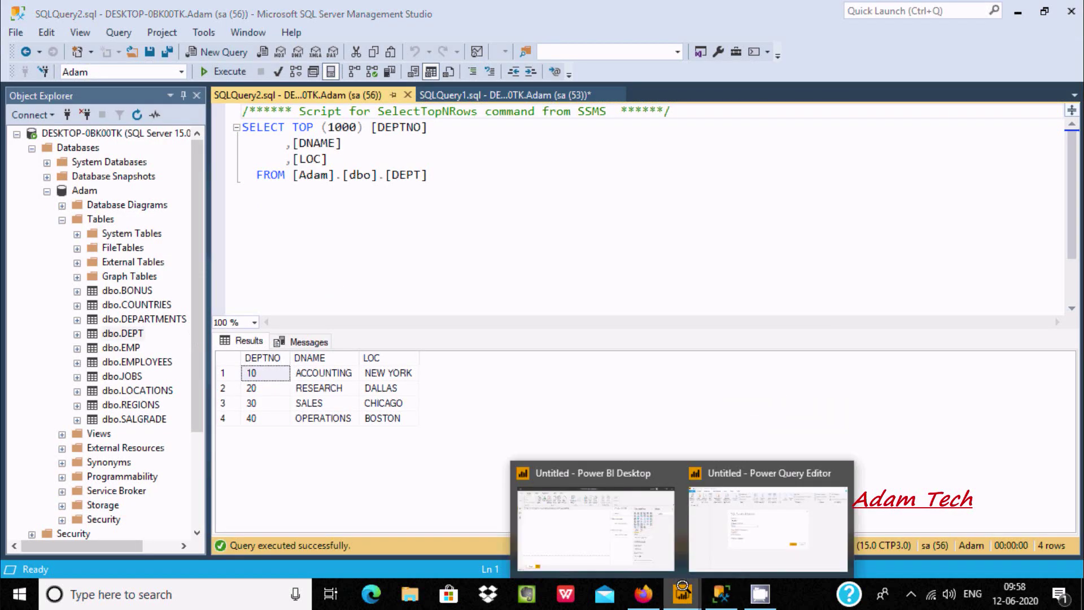
click(722, 523)
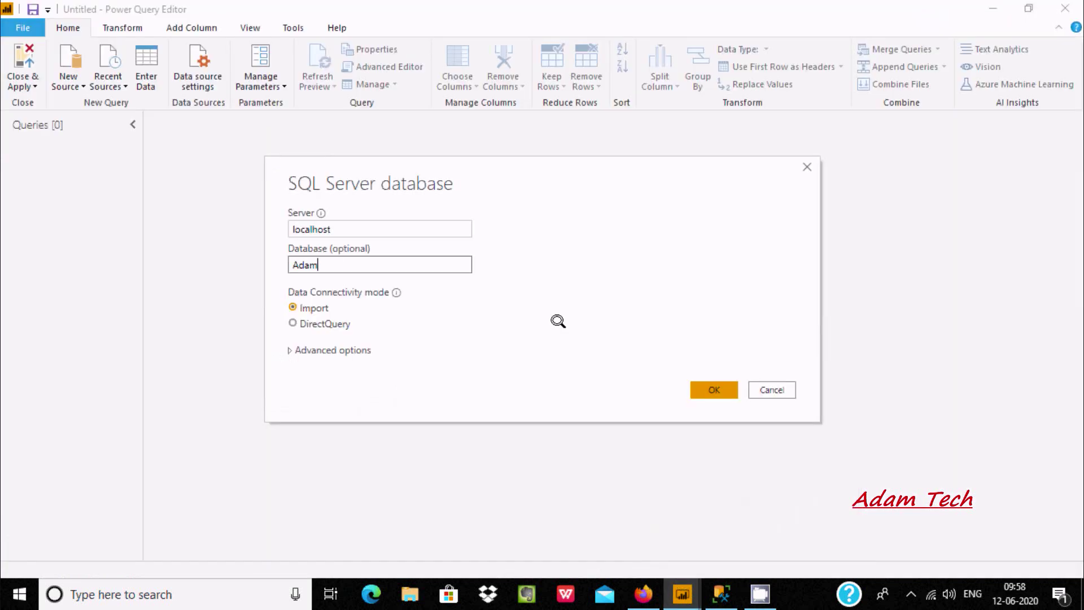
click(716, 391)
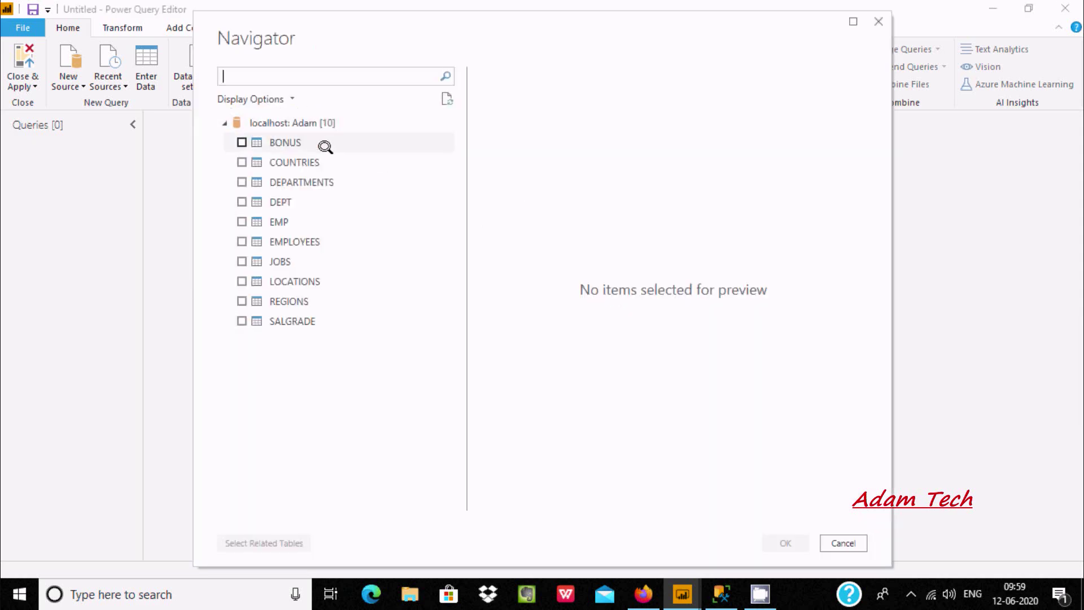
Load the DEPT and EMP tables from the Adam database as queries
click(281, 201)
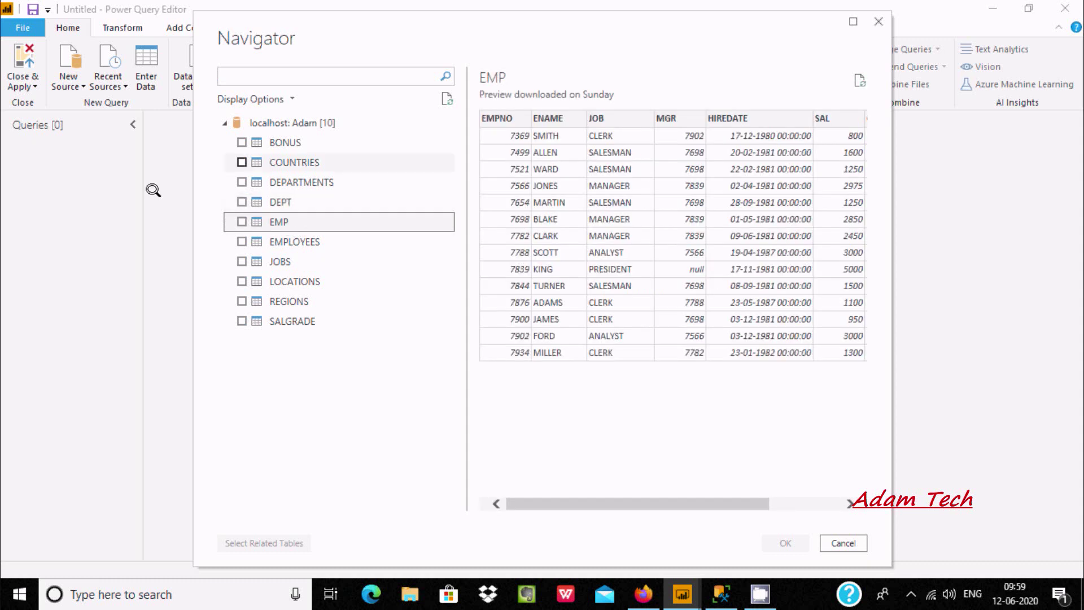
click(241, 201)
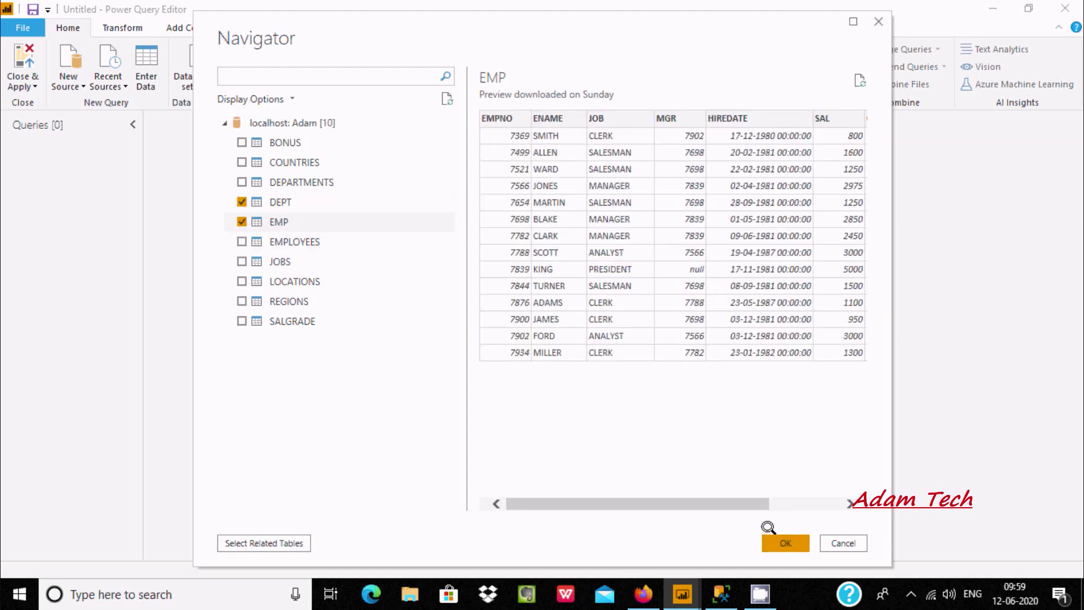
click(780, 540)
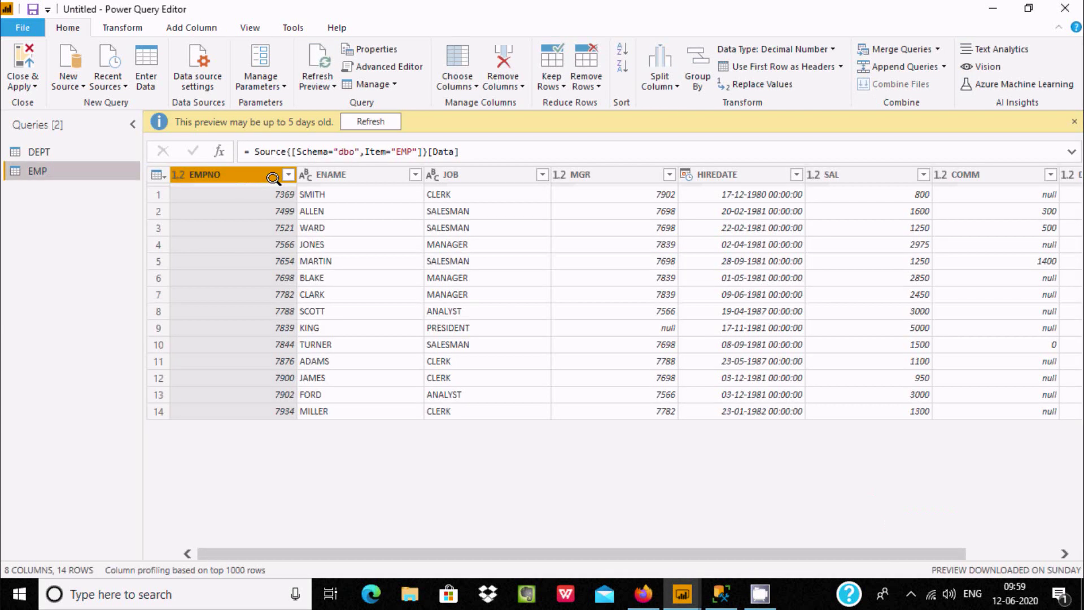
Refresh the outdated data previews of the EMP and DEPT queries
click(370, 121)
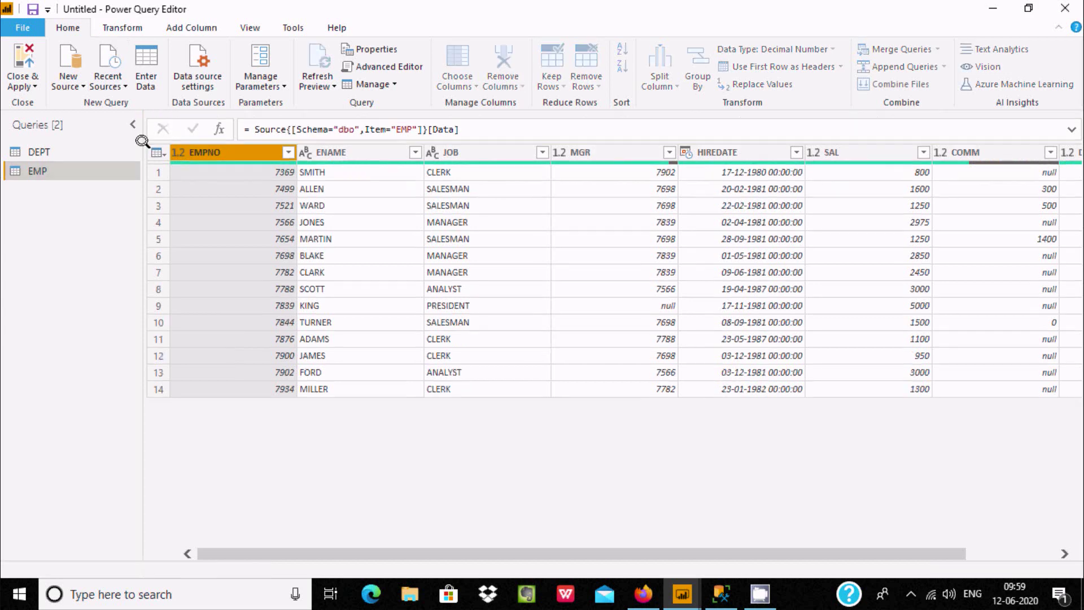
click(70, 151)
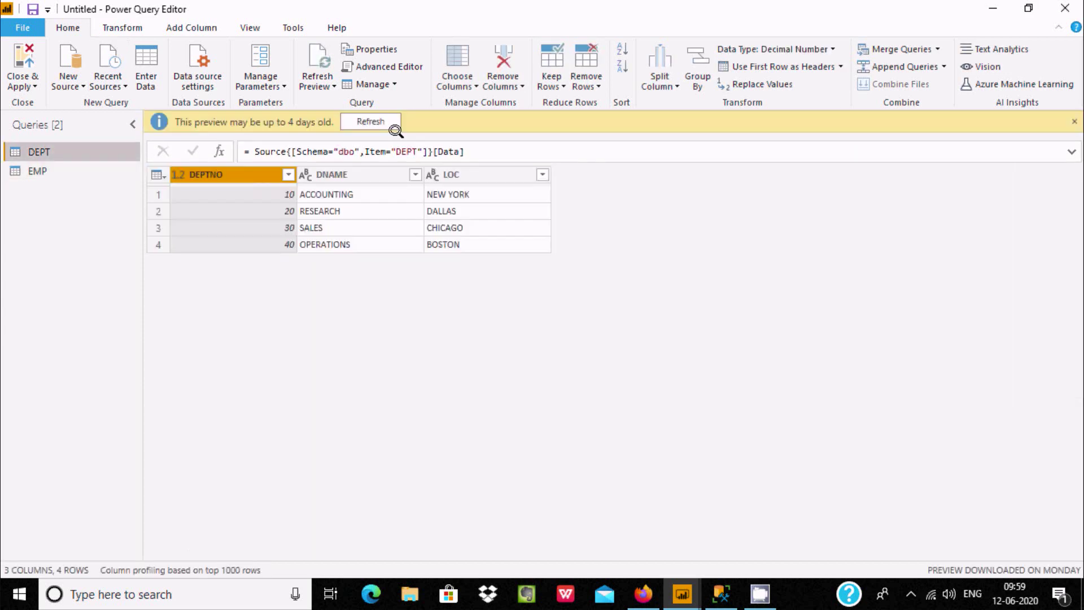
click(382, 120)
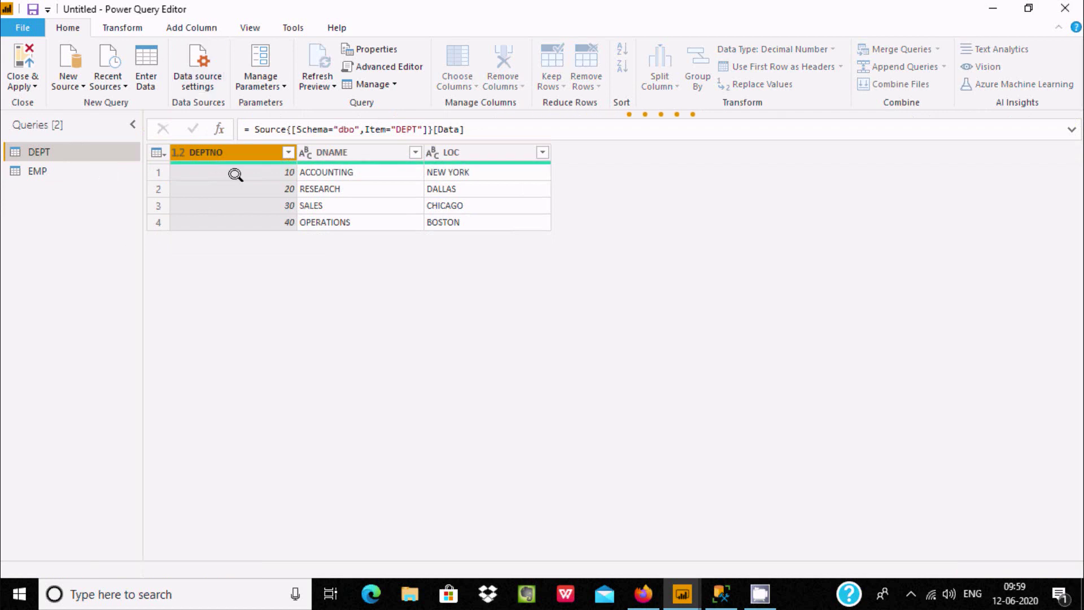
click(346, 150)
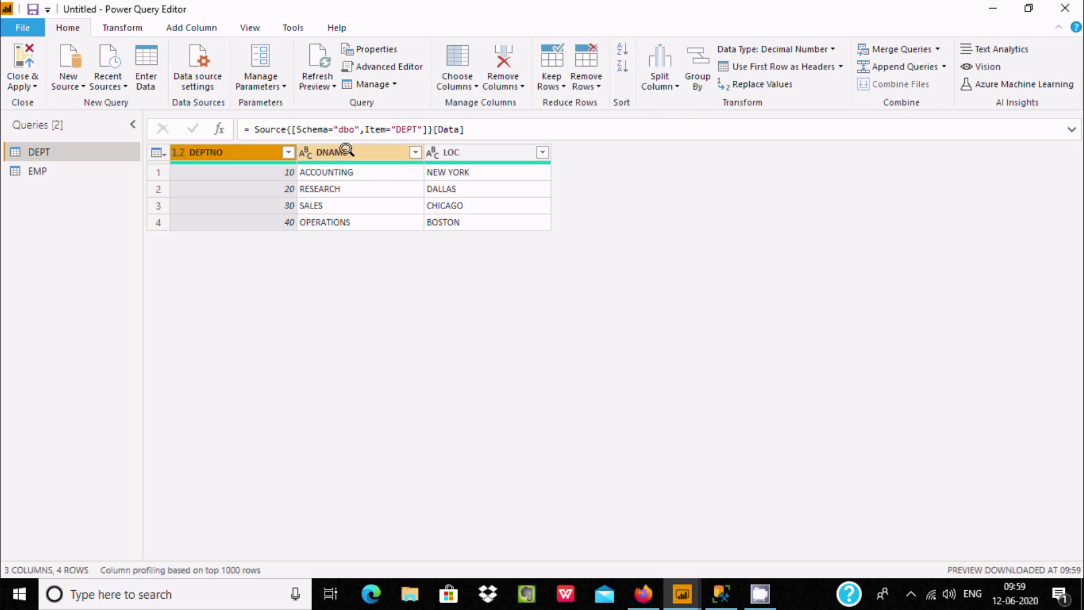
right_click(351, 153)
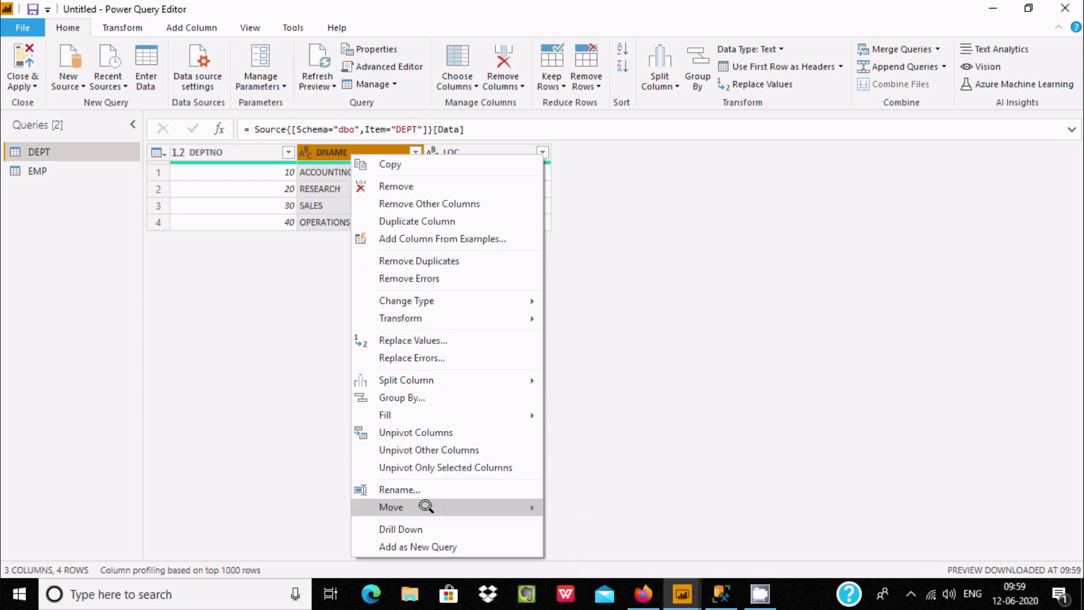
click(692, 274)
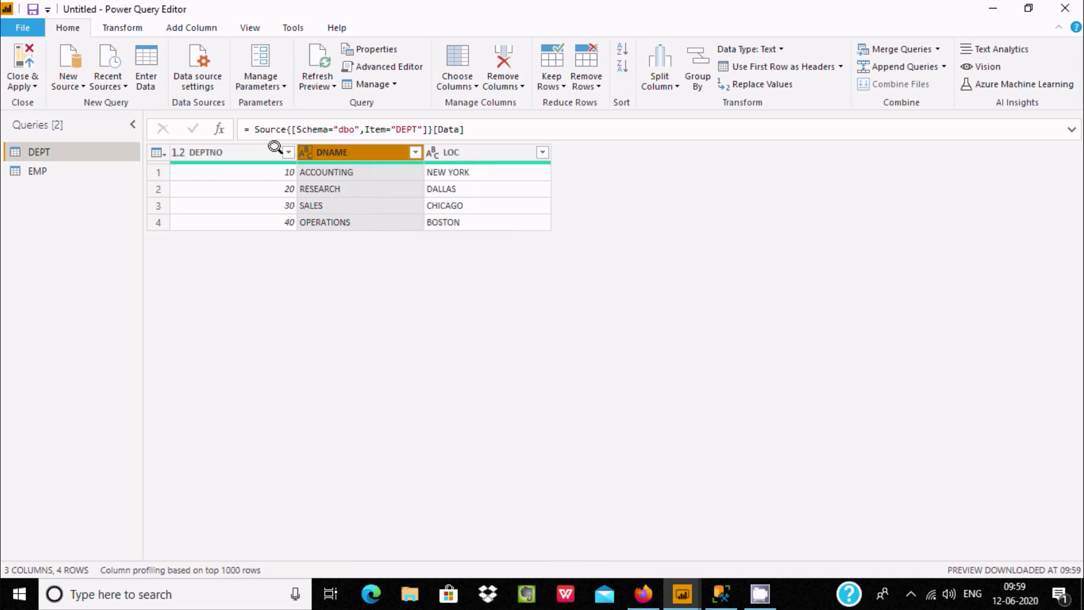
click(207, 148)
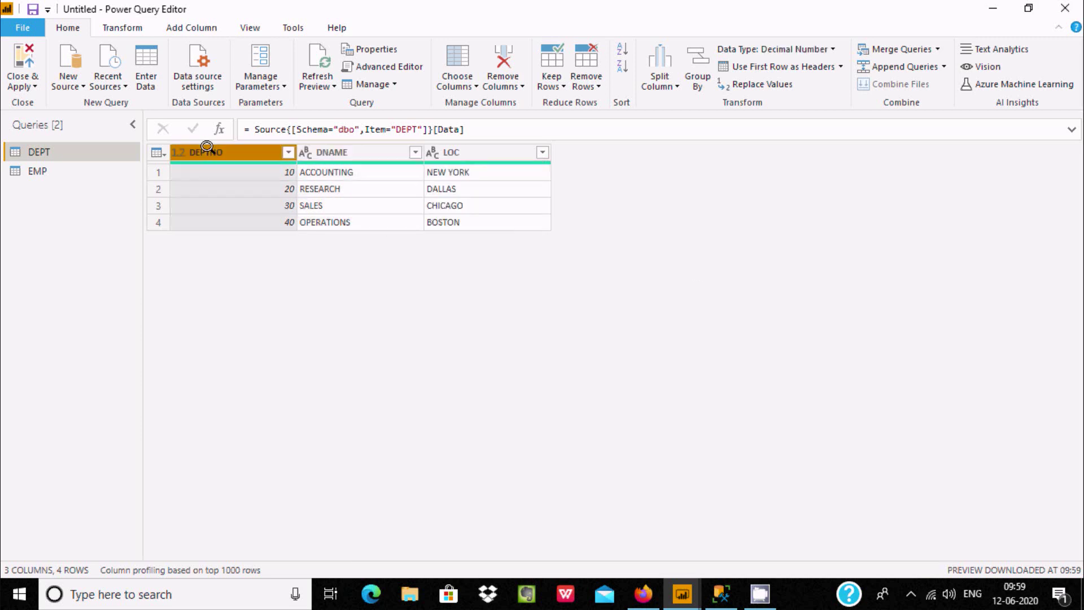
Pivot the DNAME column of the DEPT query with DEPTNO as the values column and the Don't Aggregate function
click(125, 29)
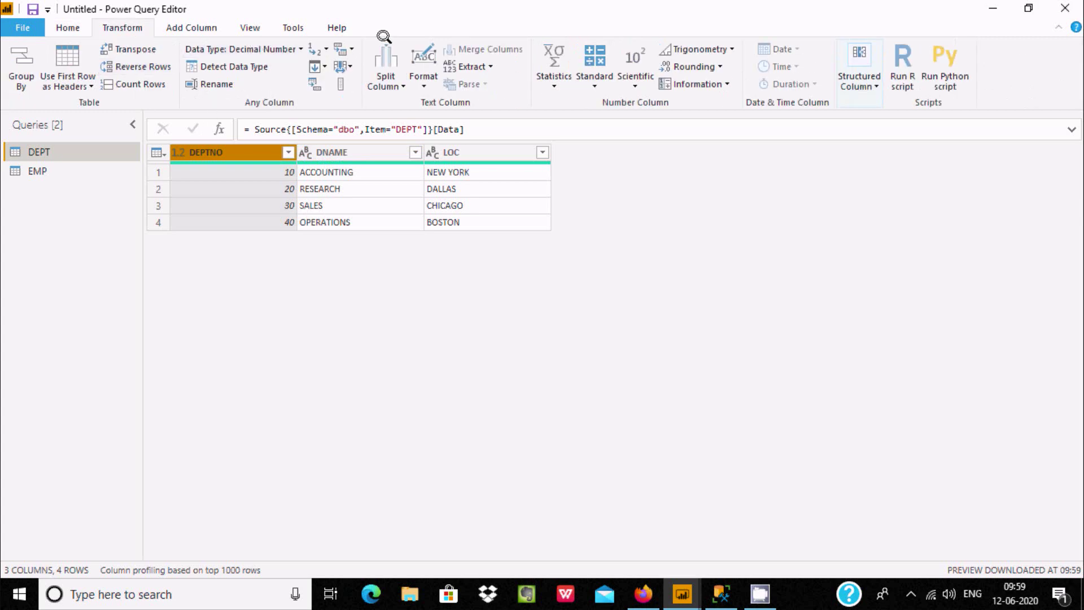
click(339, 151)
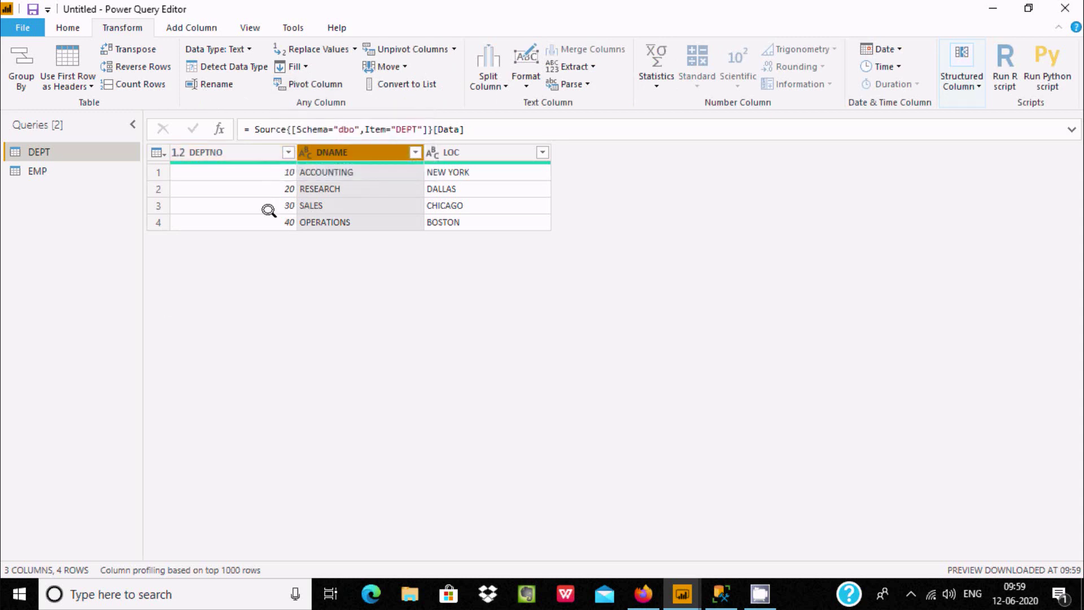
mouse_move(249, 161)
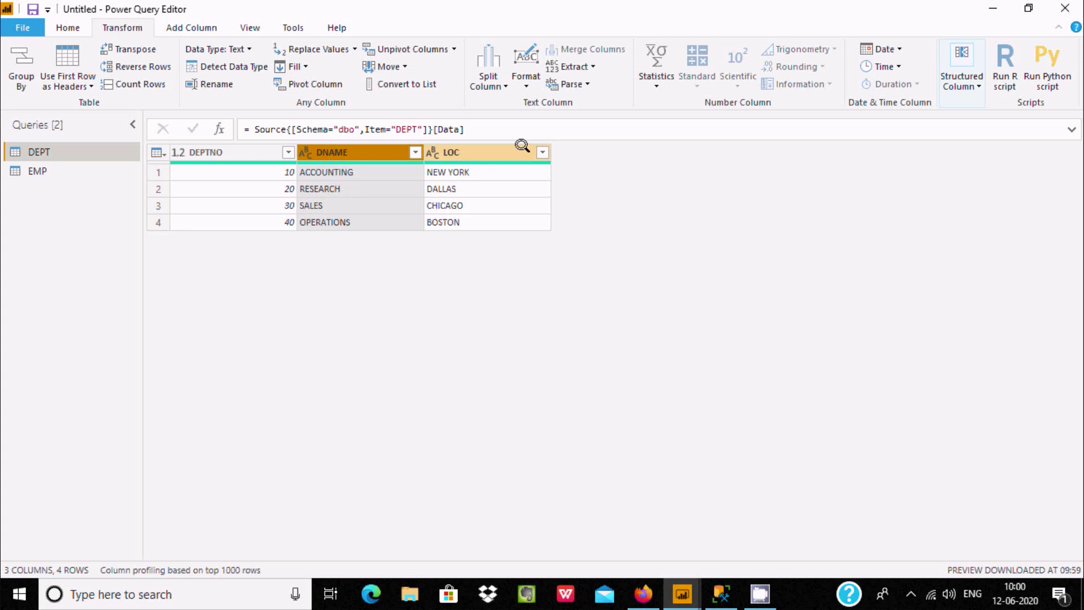
click(314, 79)
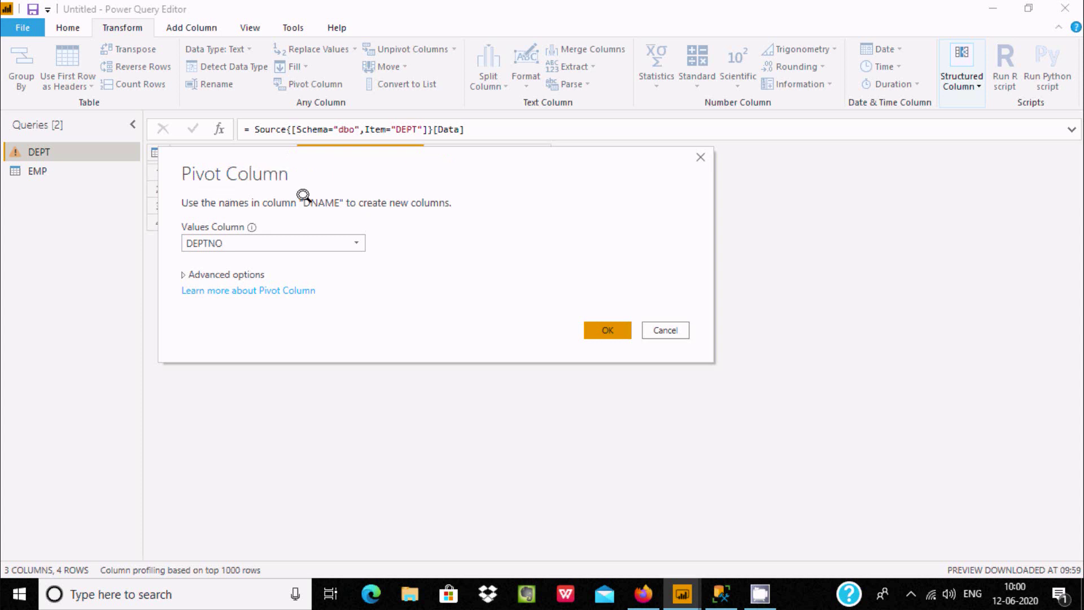
click(199, 273)
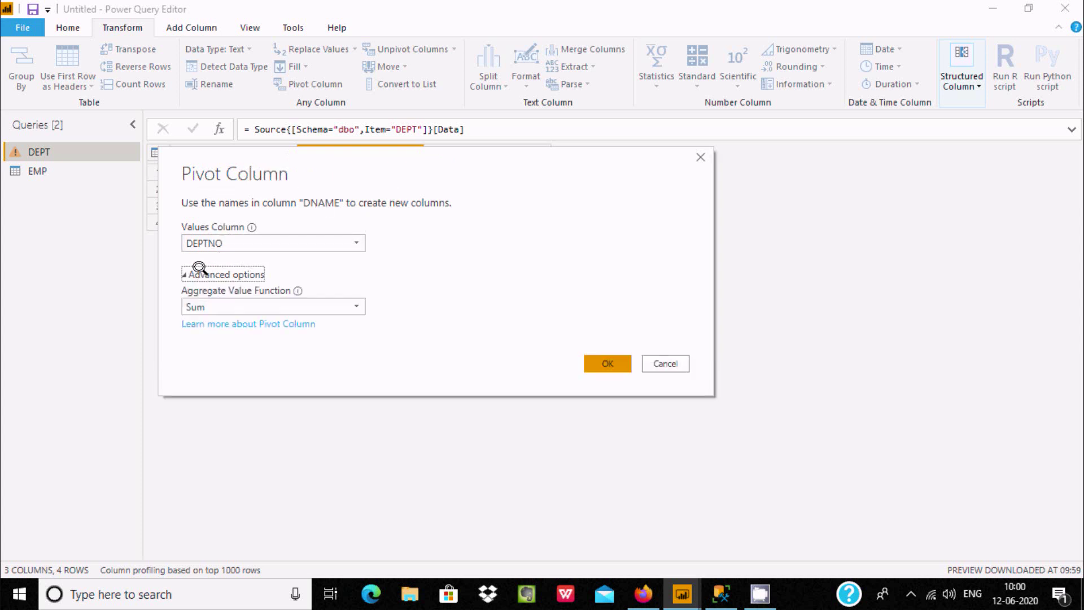
click(250, 300)
click(243, 434)
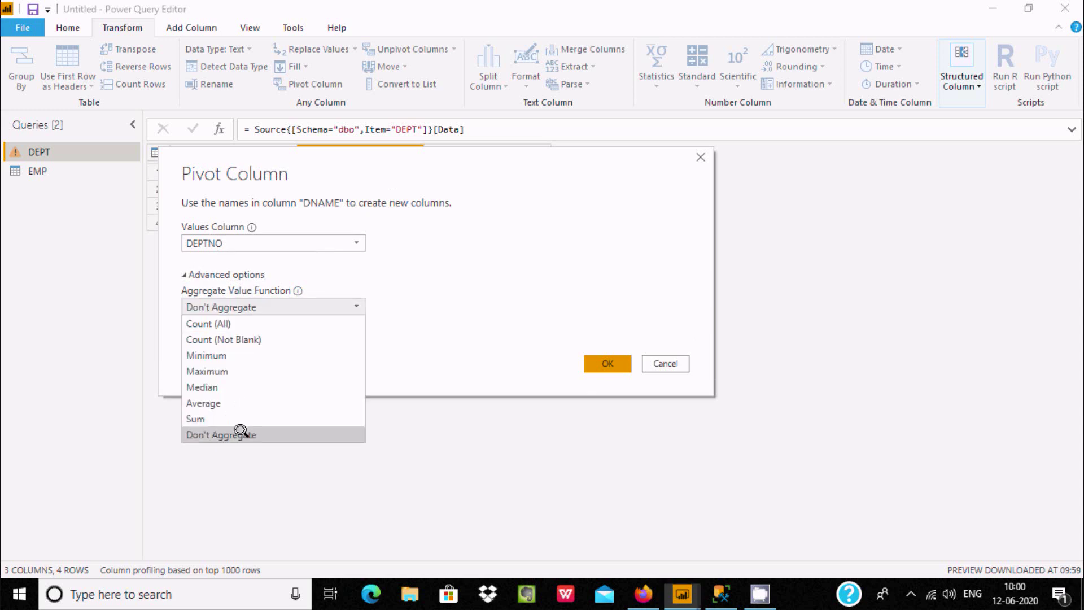
click(606, 363)
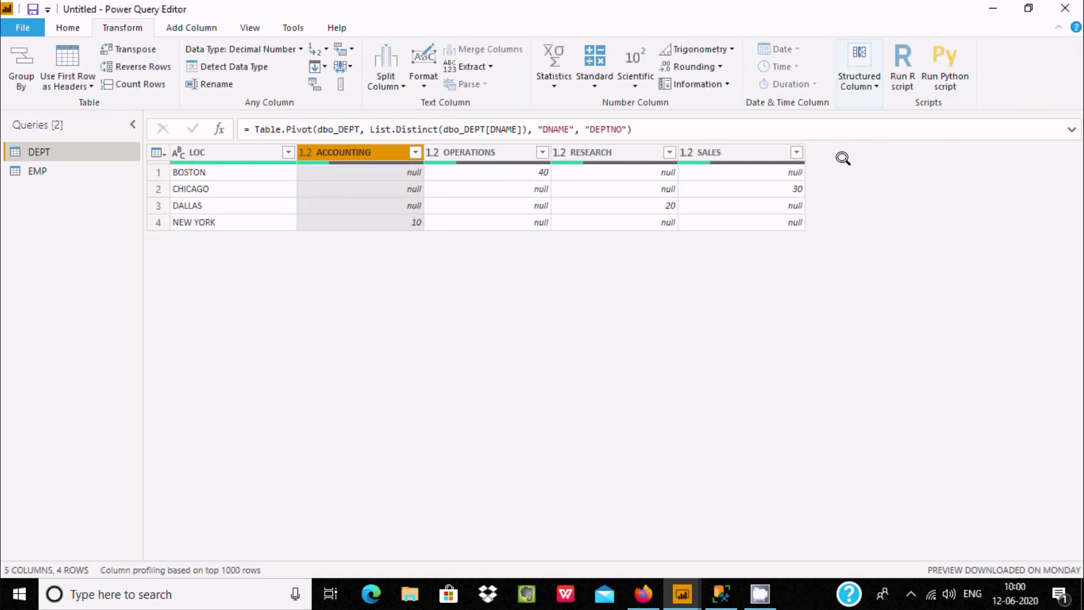
Close and reopen the Power Query Editor with the changes left unapplied, and compare the DEPT query's Navigation and Pivoted Column steps
click(1065, 8)
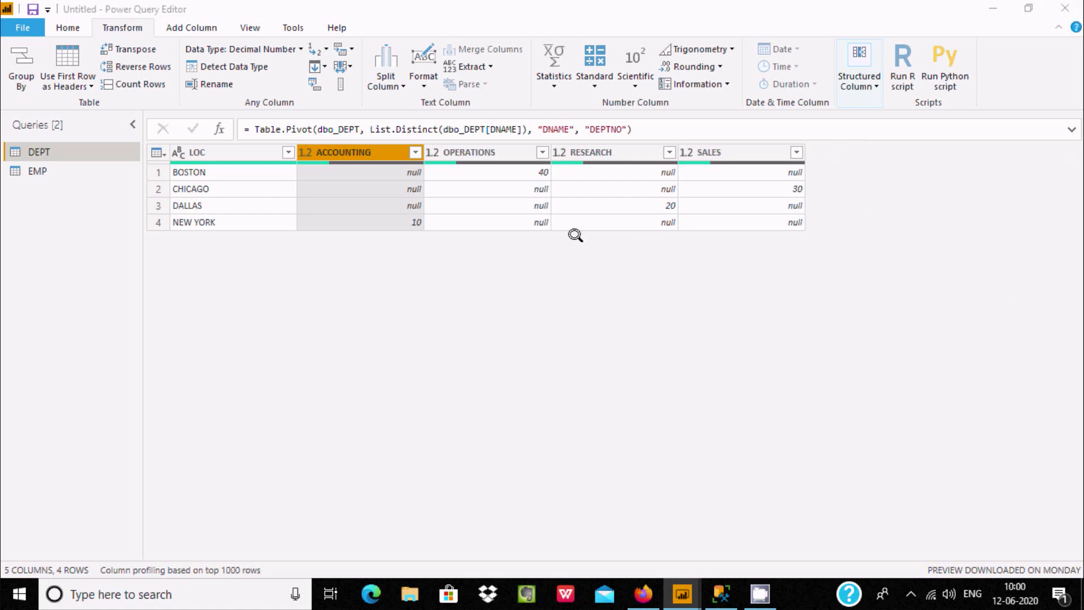
click(610, 321)
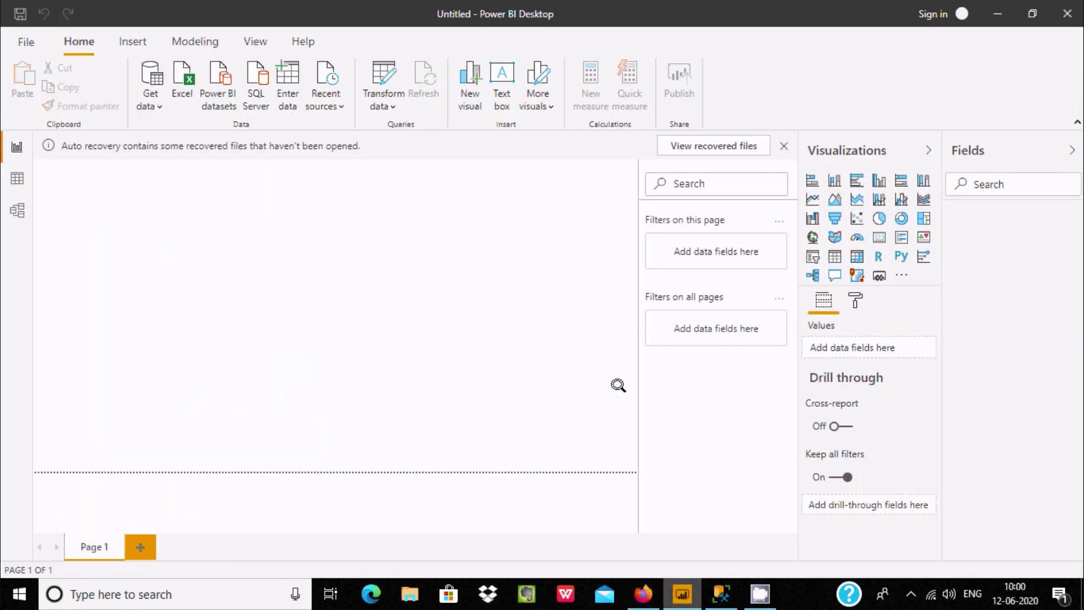
click(379, 96)
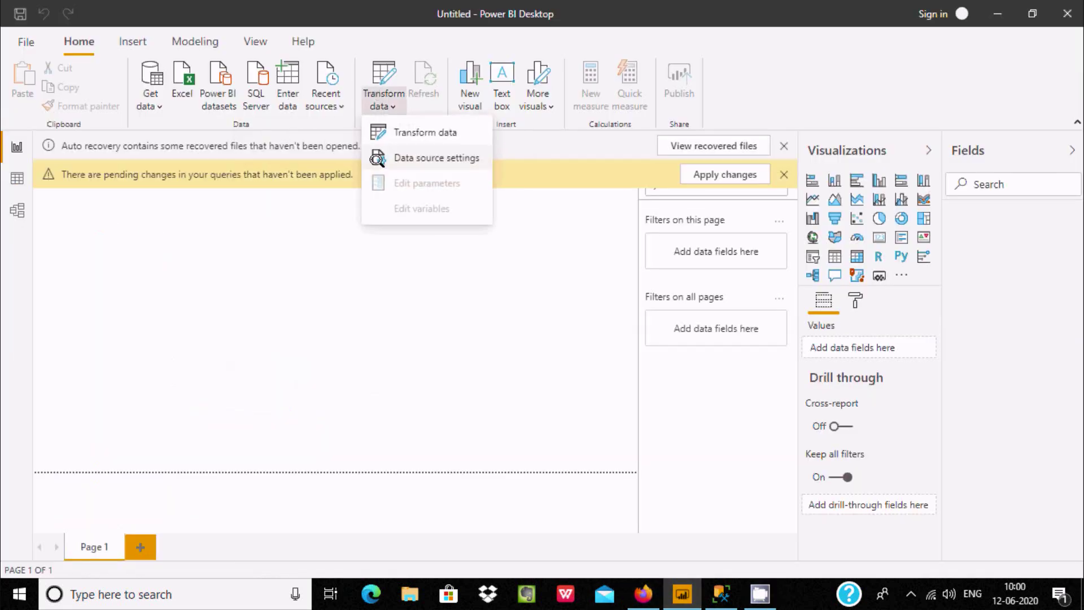
click(389, 138)
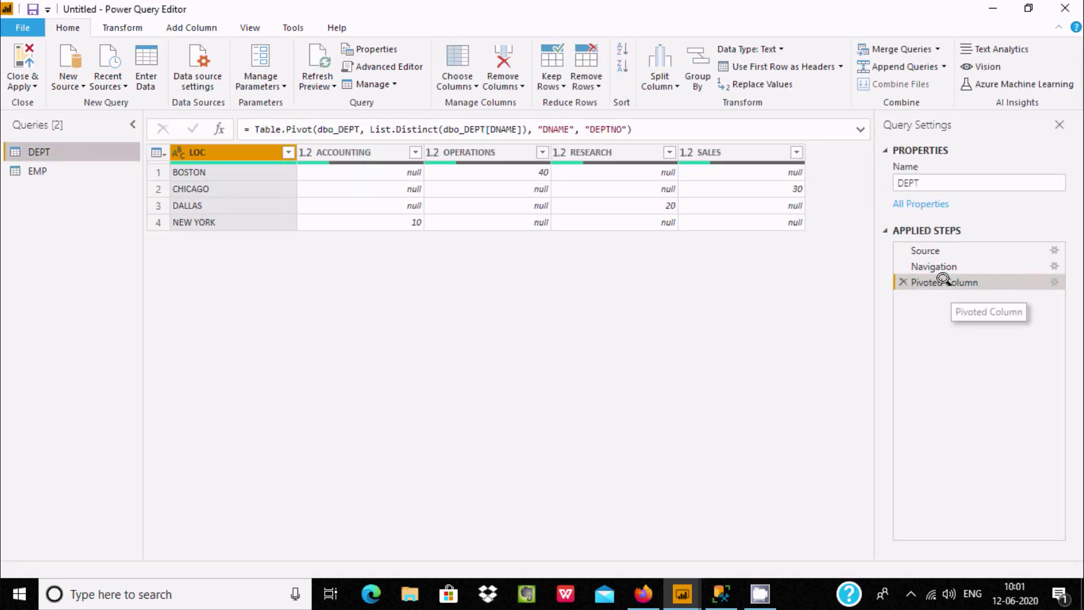
click(930, 263)
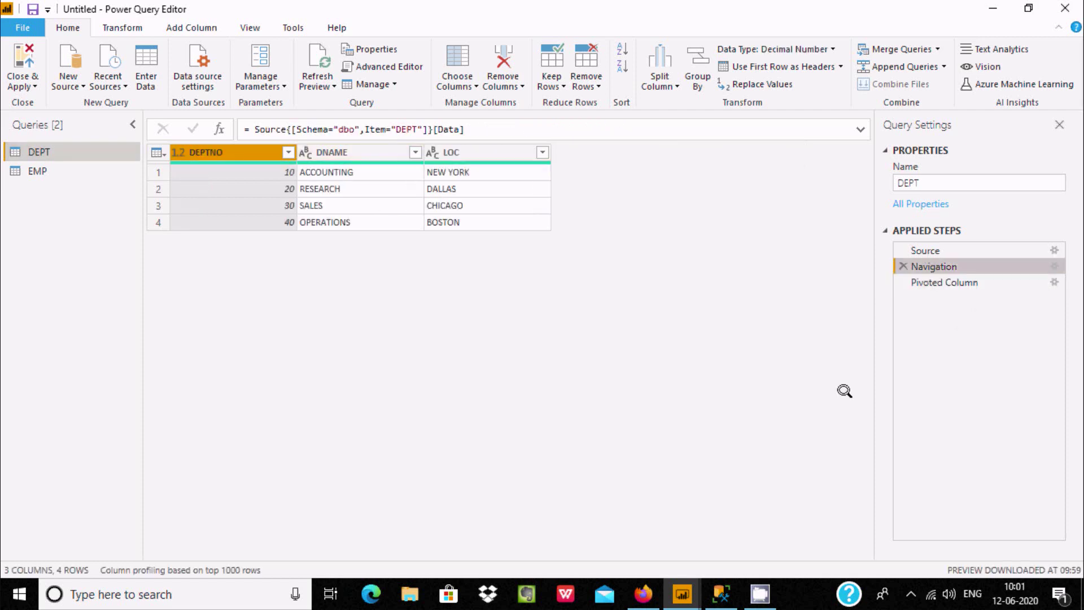
click(920, 281)
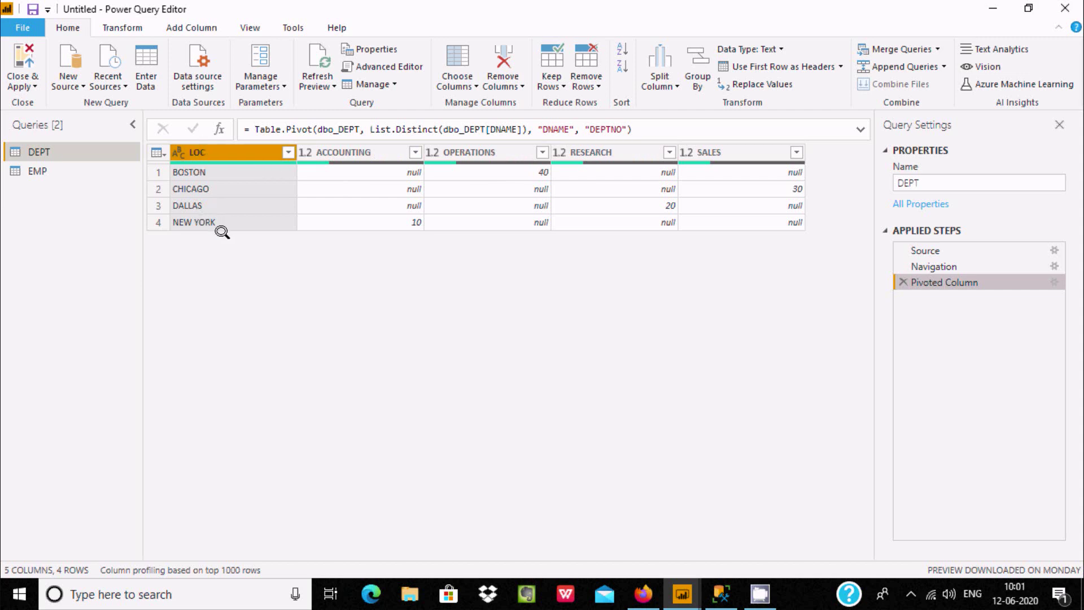
Insert a pivot of the DNAME column after DEPT's Navigation step, with LOC as the values column and the Count (All) function
click(922, 263)
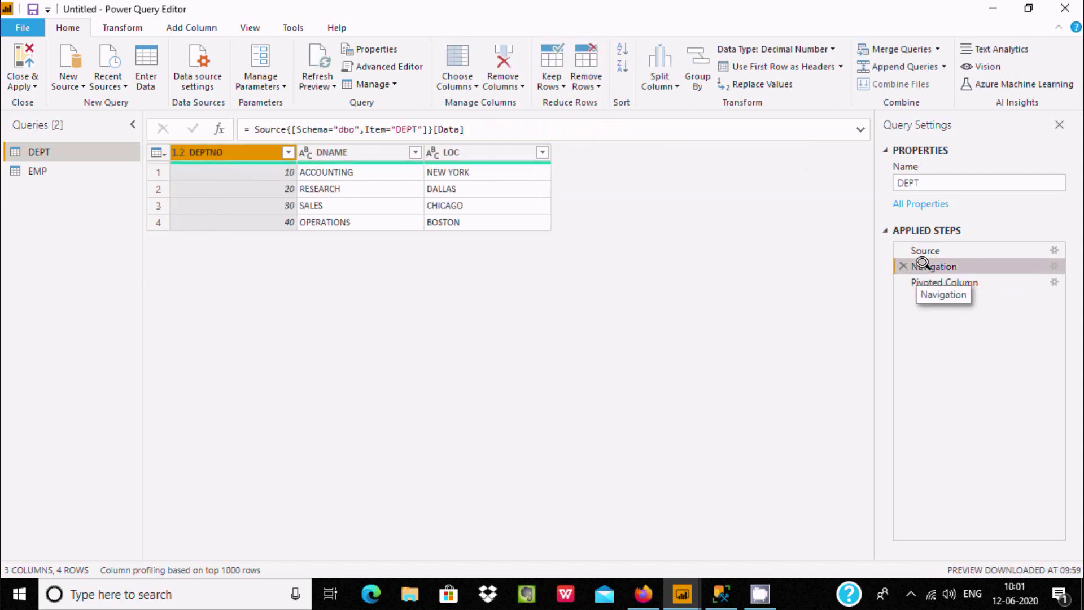
click(325, 148)
right_click(324, 148)
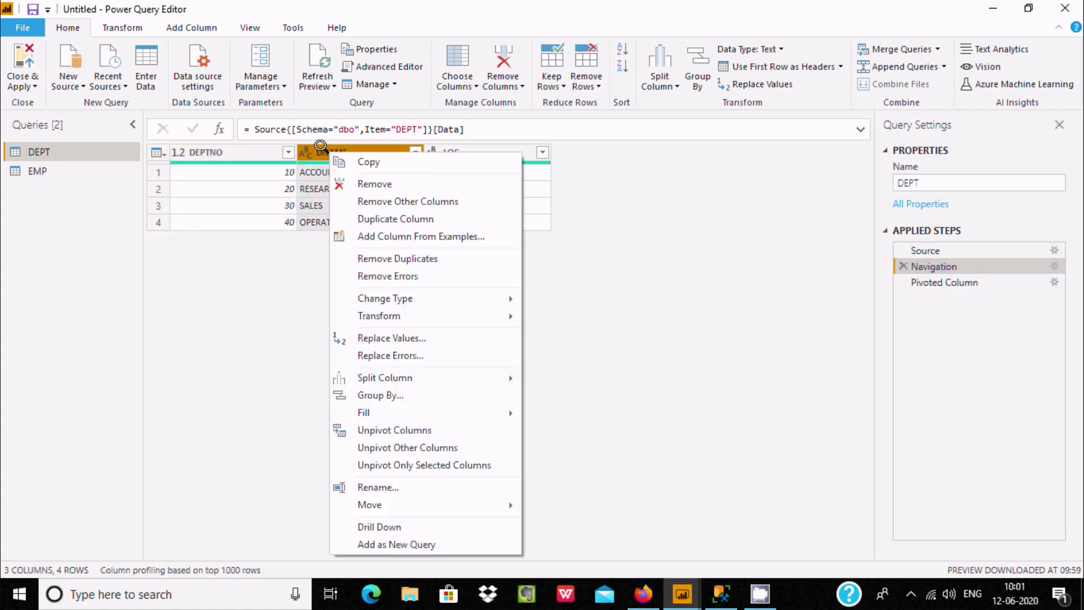
click(320, 145)
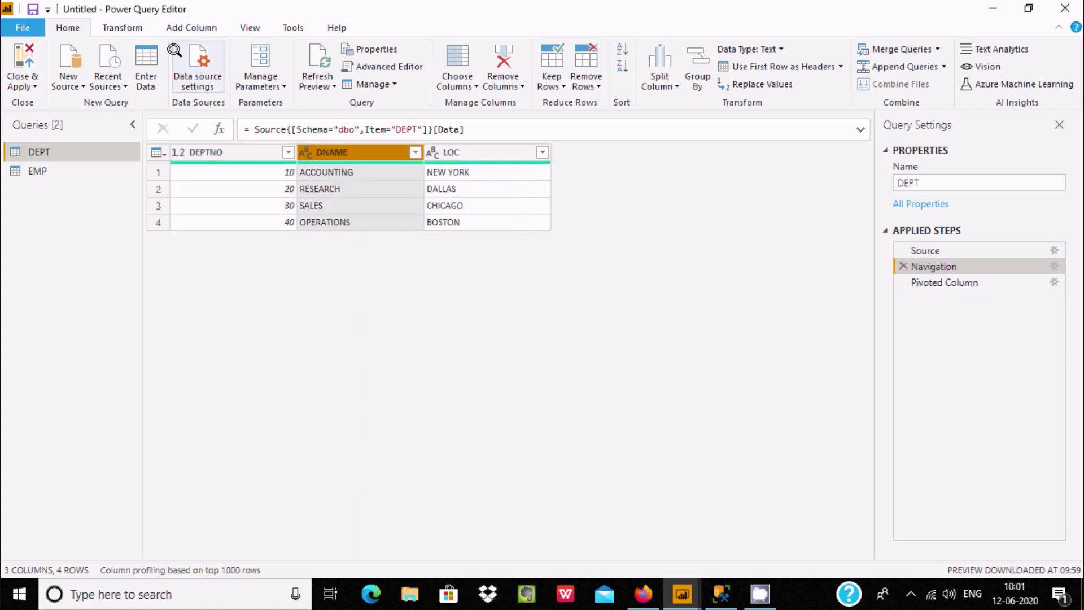
click(122, 28)
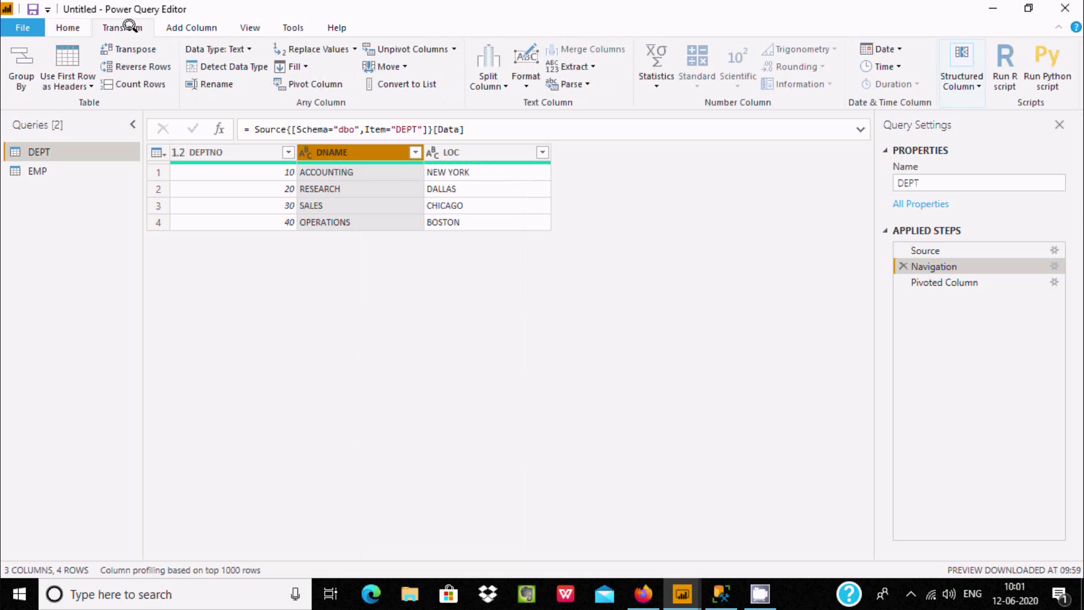
click(309, 82)
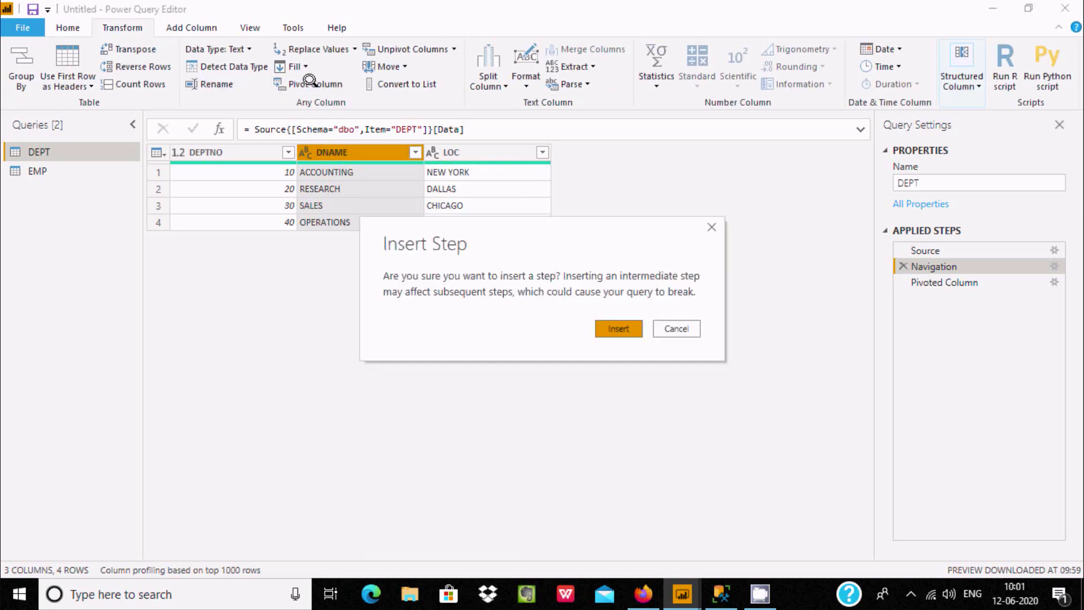
click(630, 327)
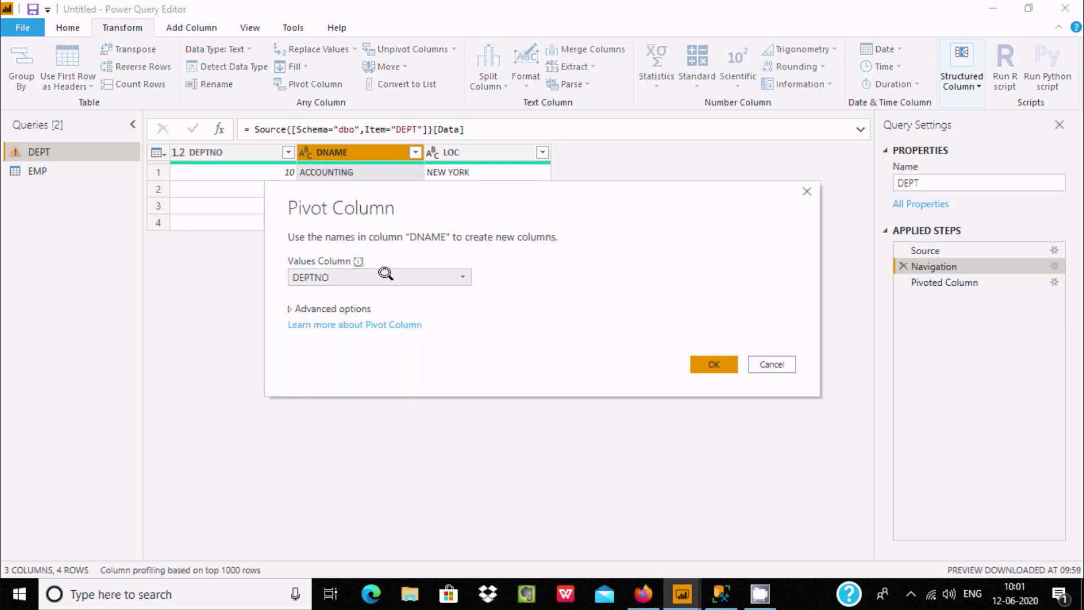
click(382, 276)
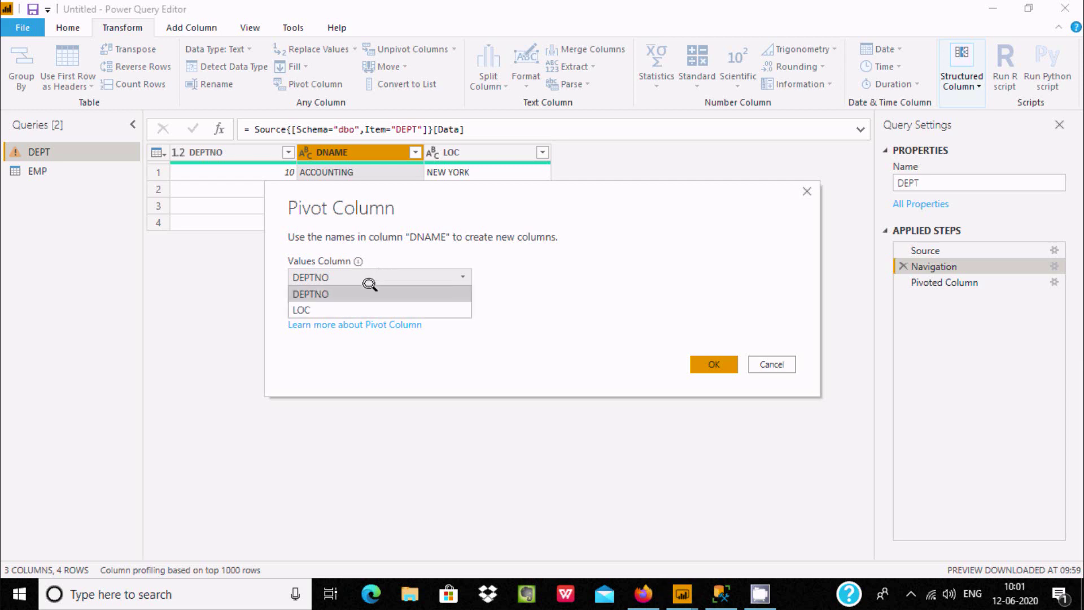
click(315, 308)
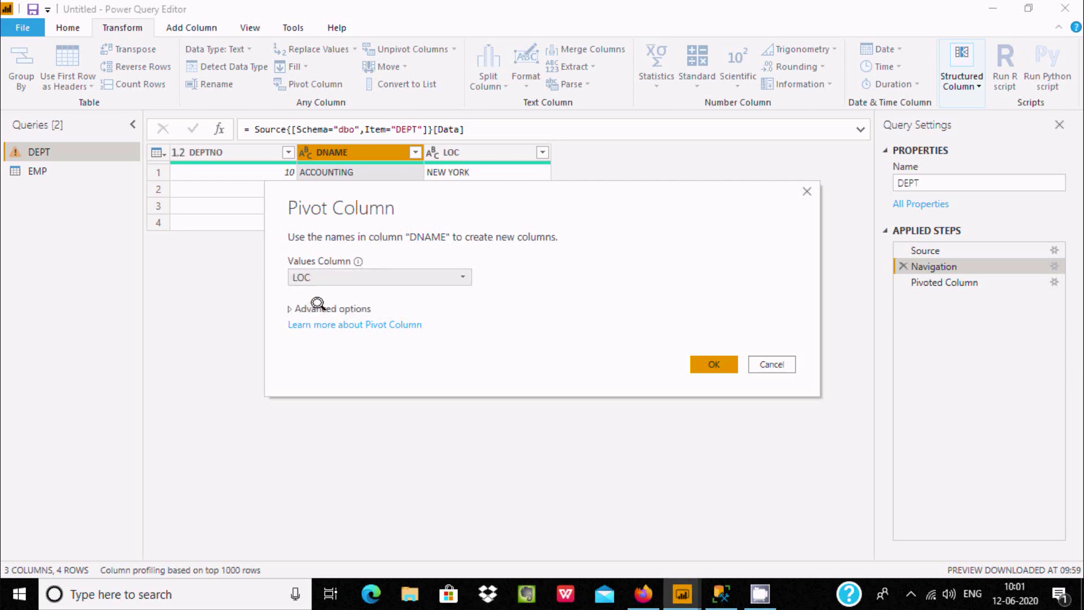
click(326, 308)
click(338, 341)
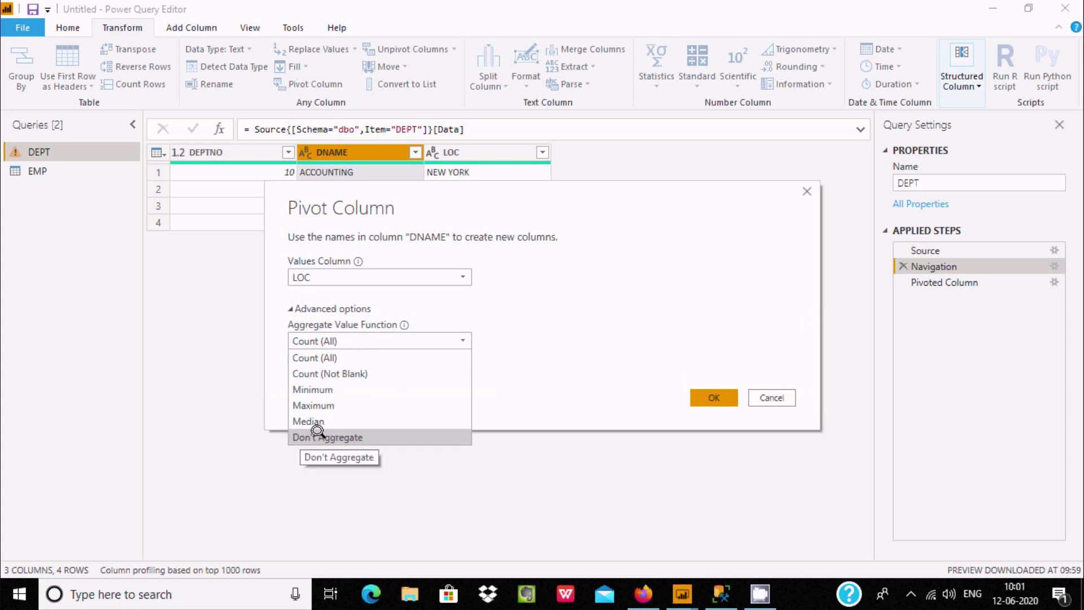
click(339, 358)
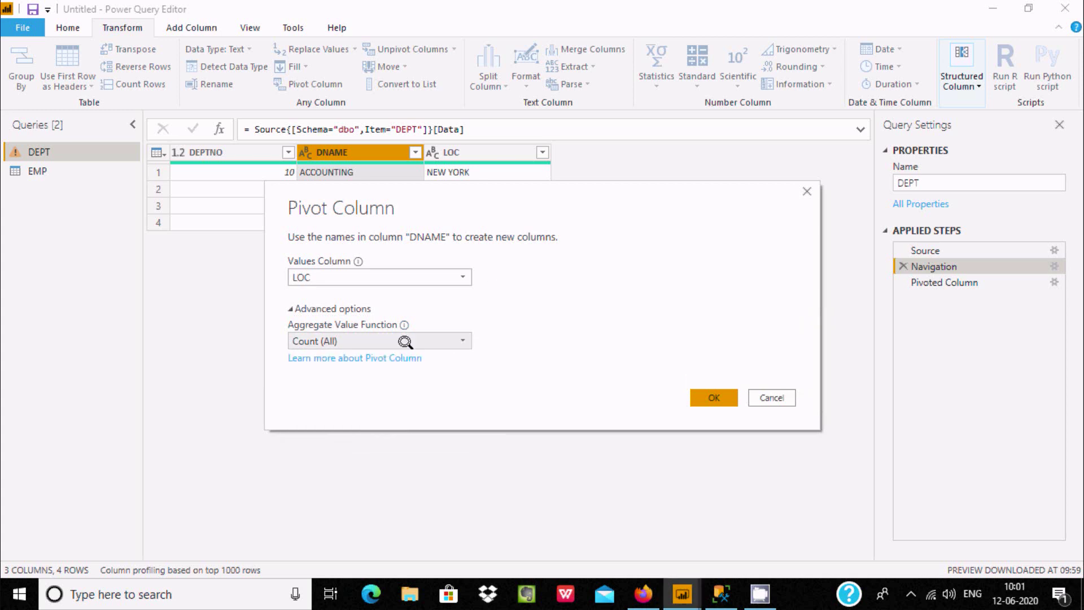
click(694, 396)
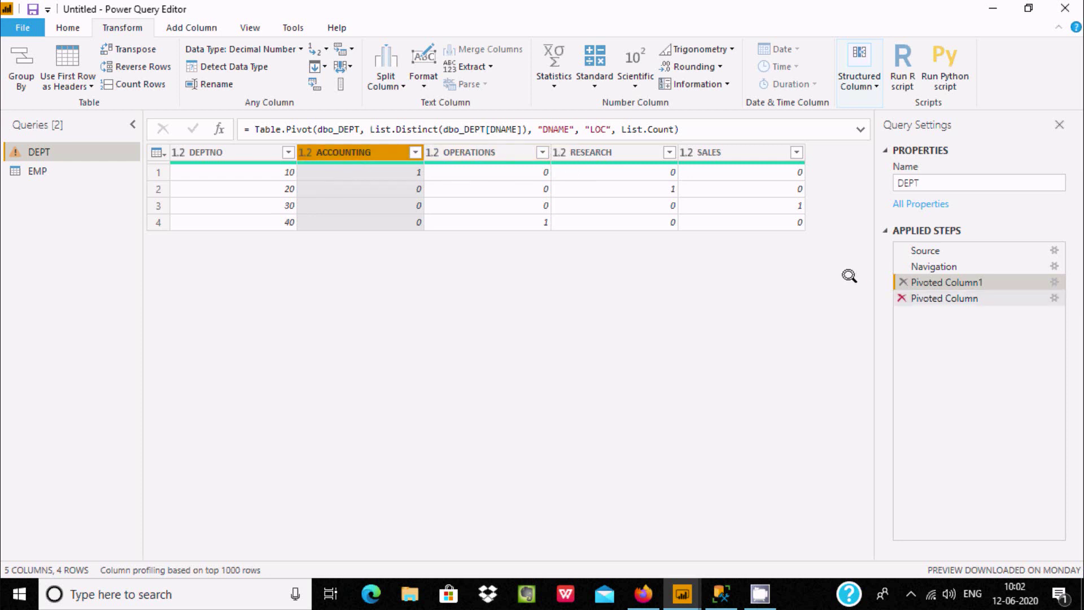
Insert a pivot of the LOC column after DEPT's Navigation step, with DEPTNO as the values column and the Count (Not Blank) function
drag(1045, 282, 914, 263)
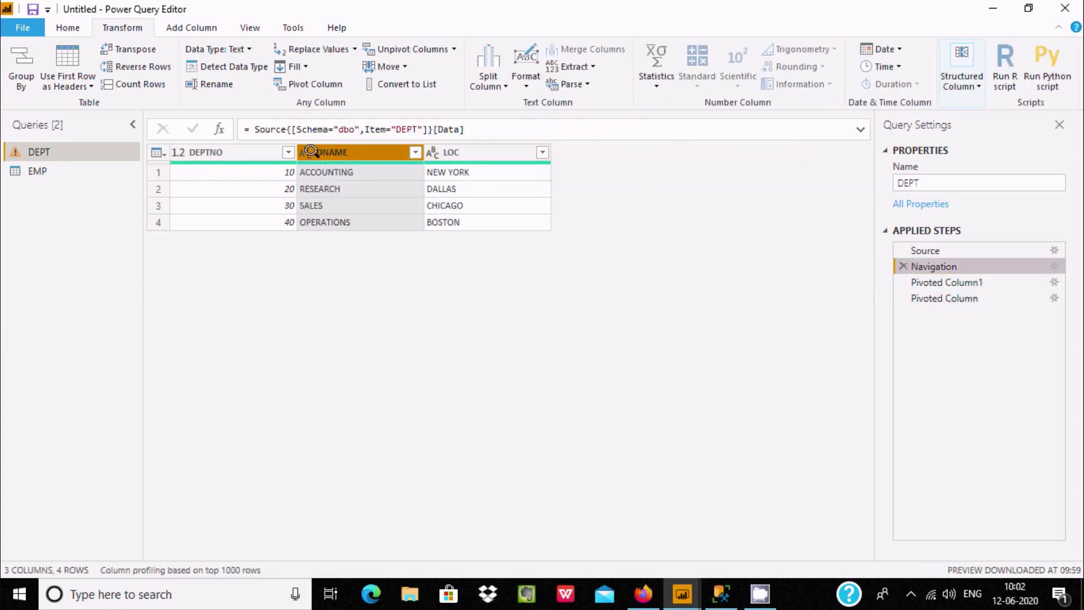
click(492, 150)
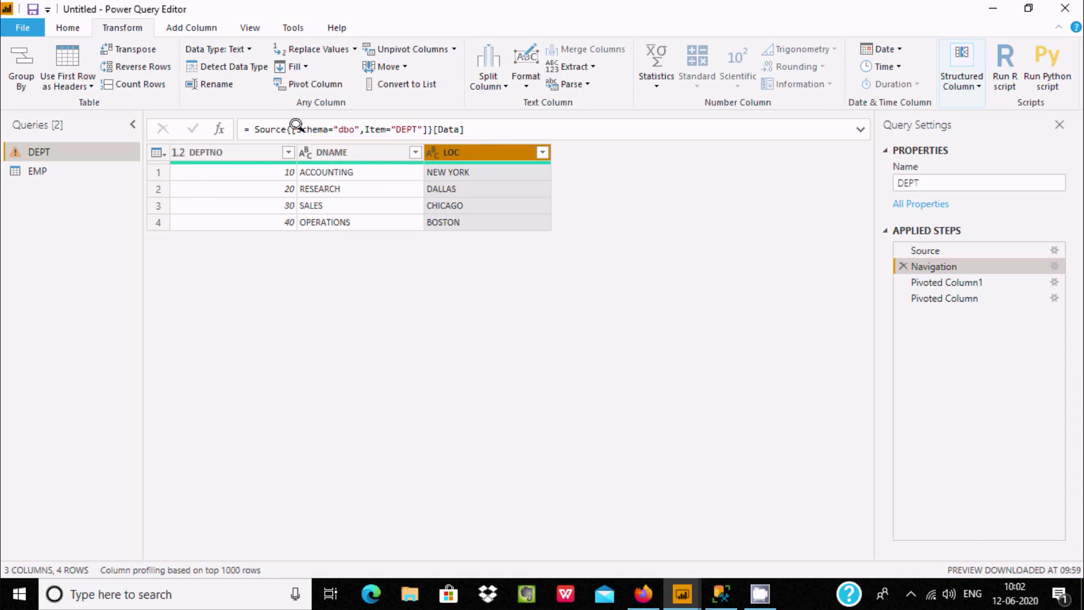
click(316, 86)
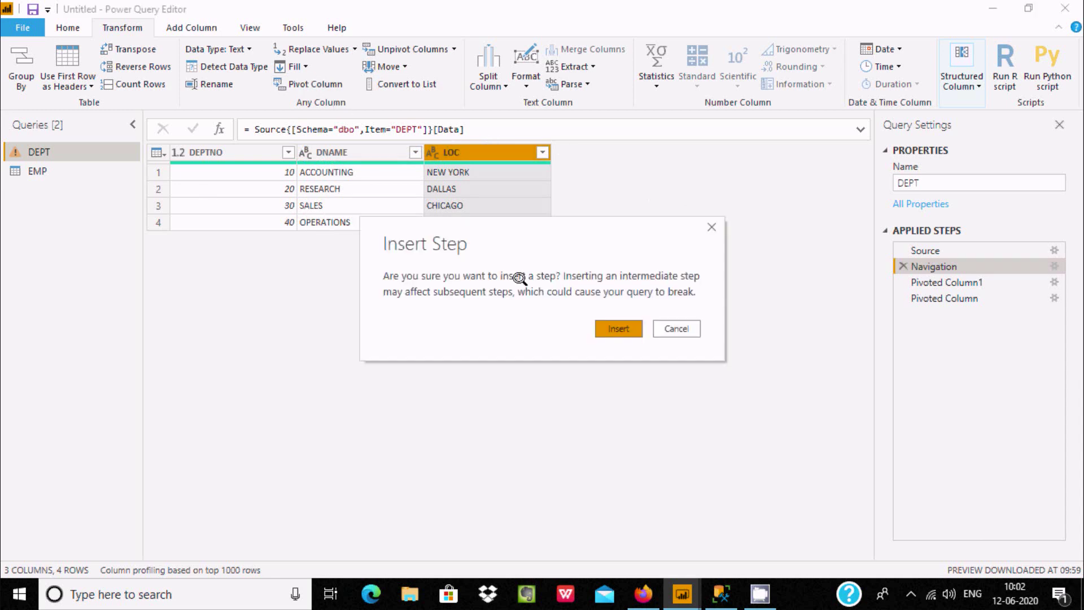
click(619, 328)
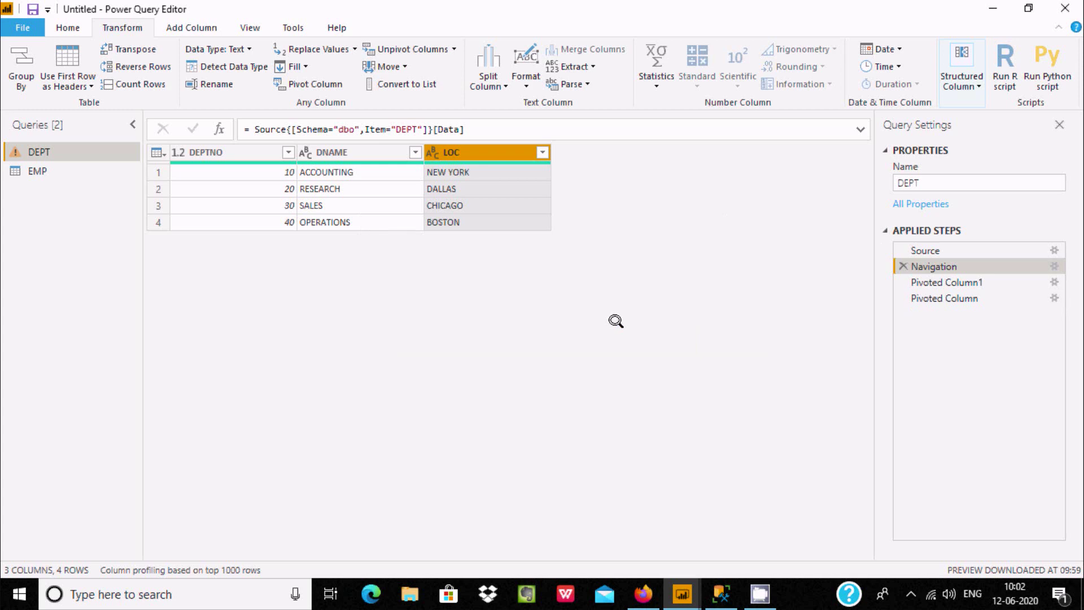
click(452, 275)
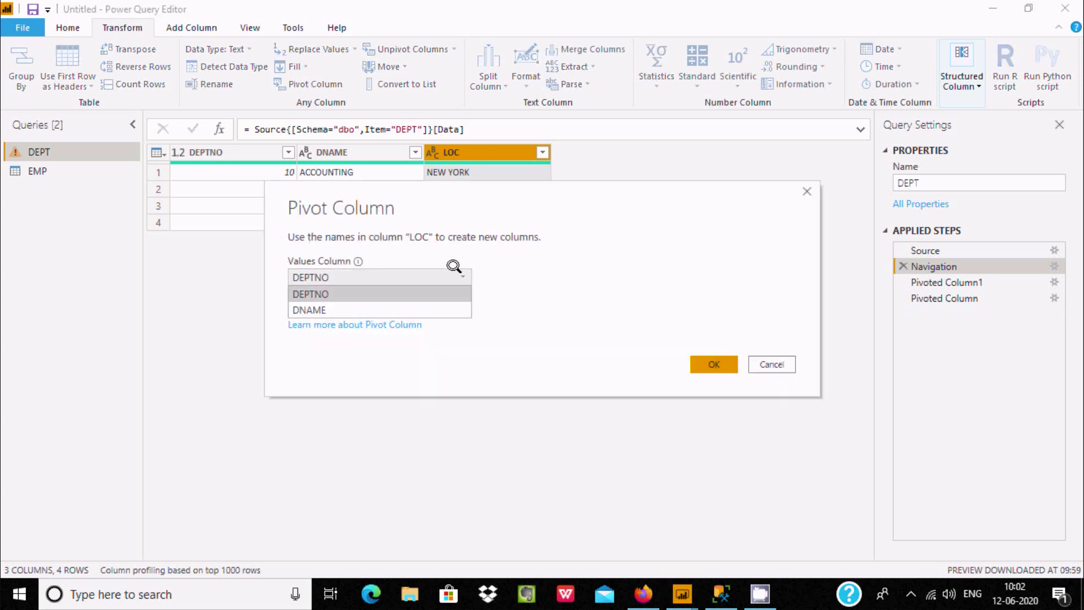
click(460, 230)
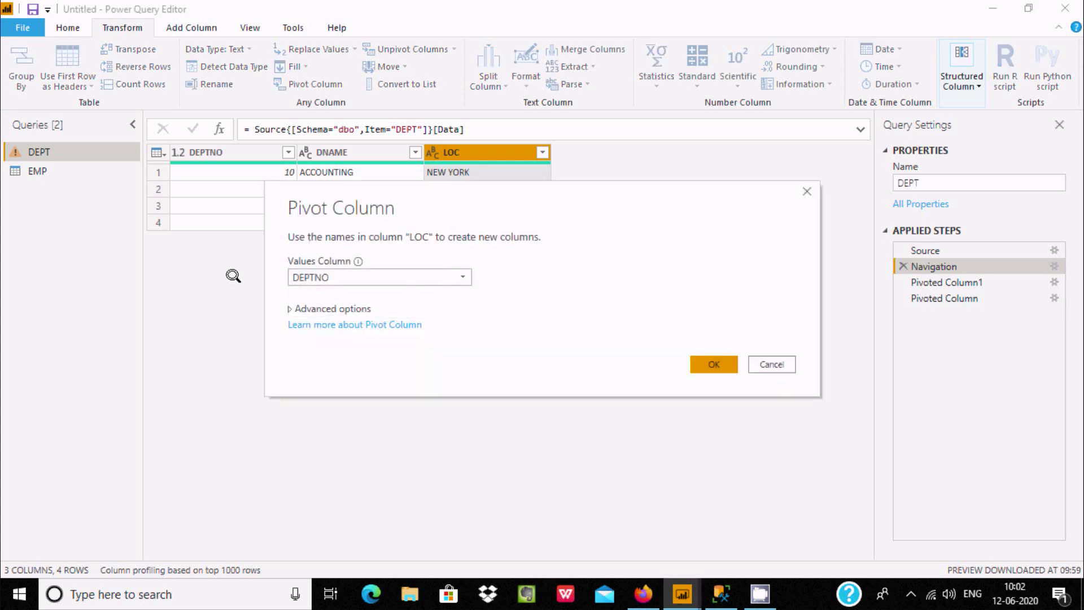
click(329, 306)
click(334, 339)
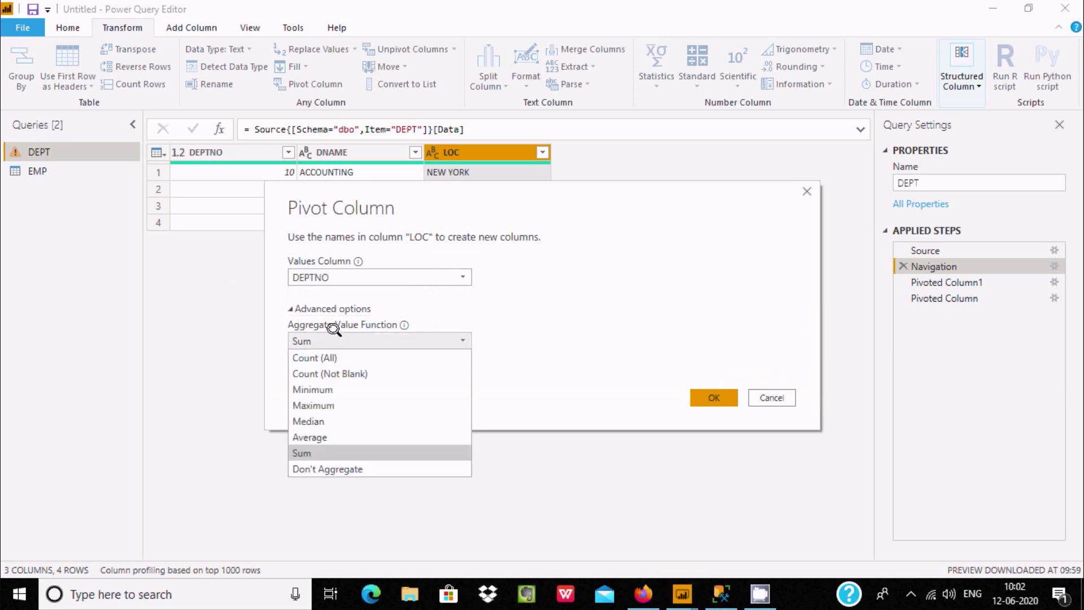
click(329, 372)
click(700, 392)
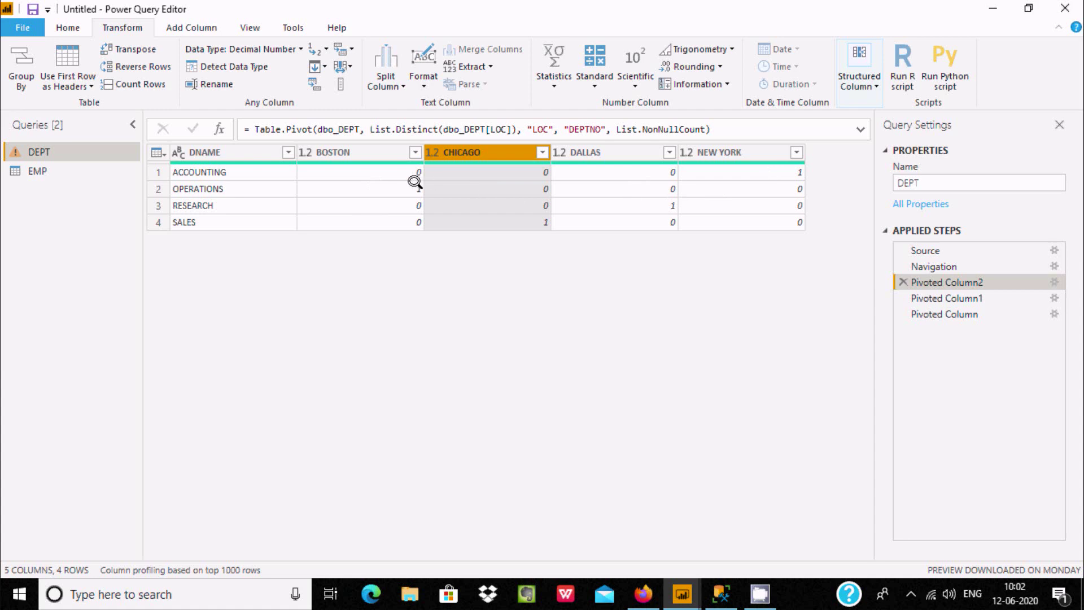
Insert another LOC pivot after DEPT's Navigation step, with DEPTNO as the values column and the Don't Aggregate function
click(929, 266)
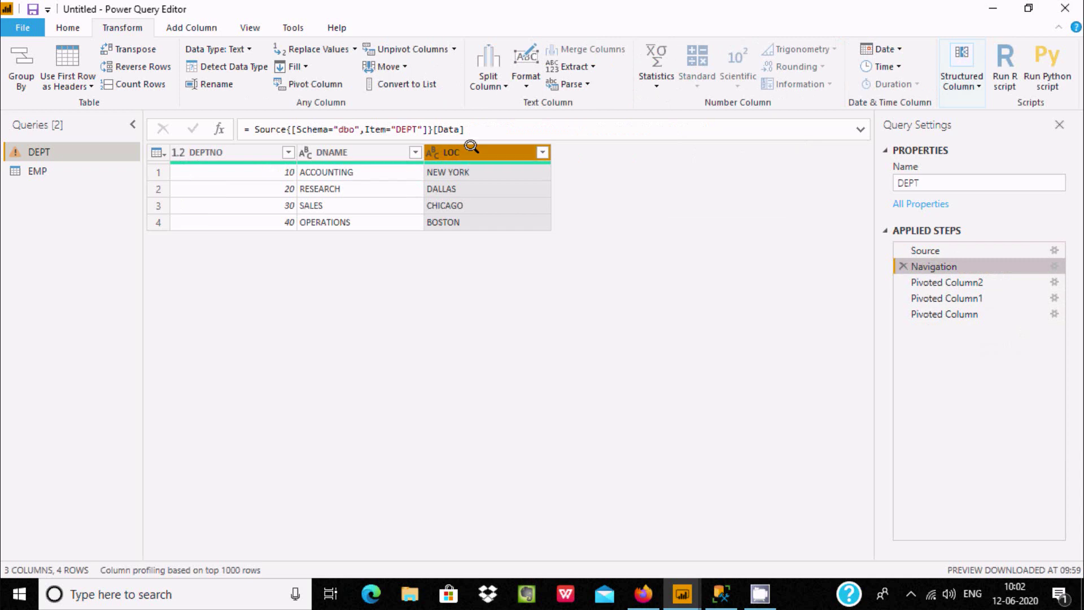
click(300, 79)
click(611, 326)
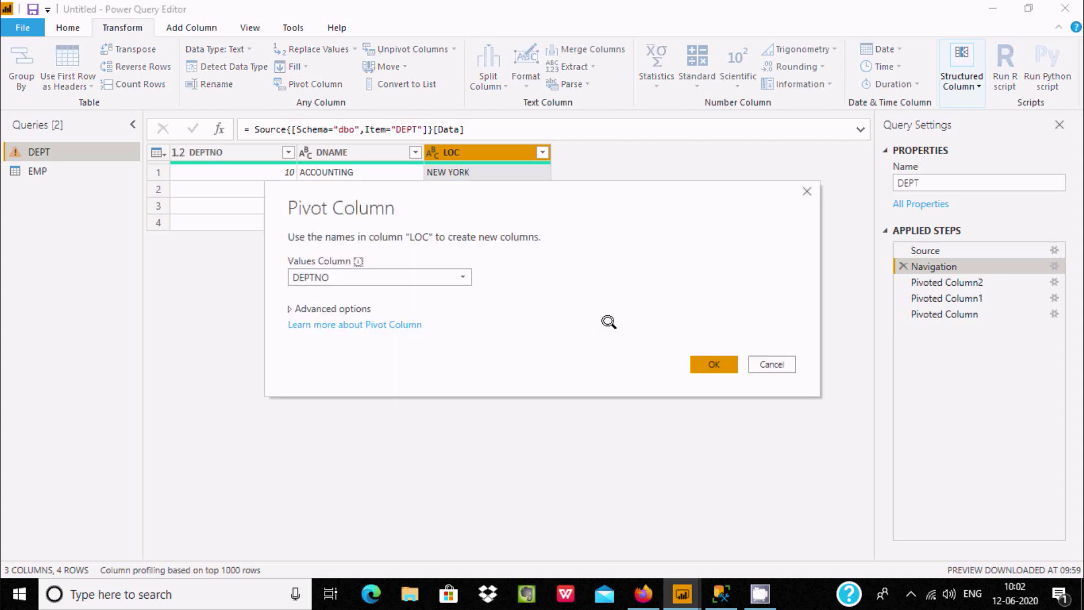
click(325, 308)
click(353, 328)
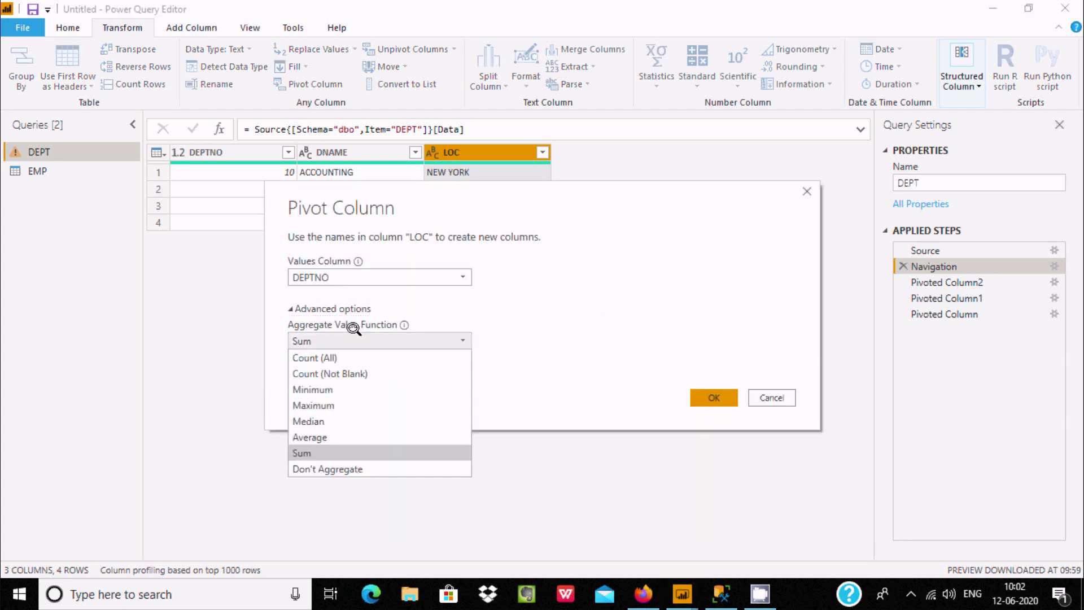
click(327, 468)
click(714, 397)
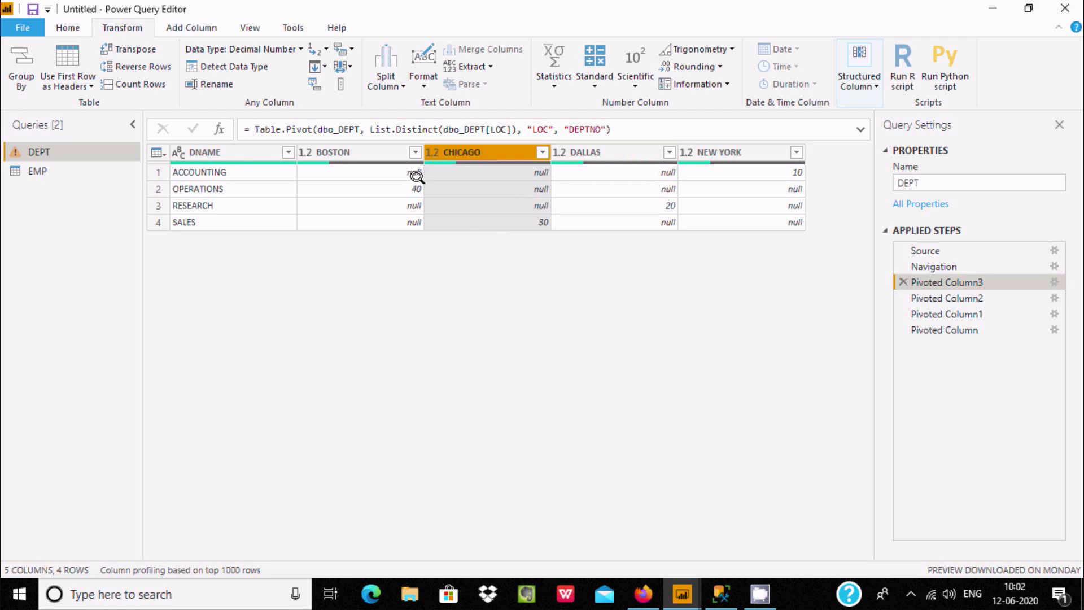
Remove the EMPNO, ENAME, MGR and HIREDATE columns from the EMP query
click(23, 172)
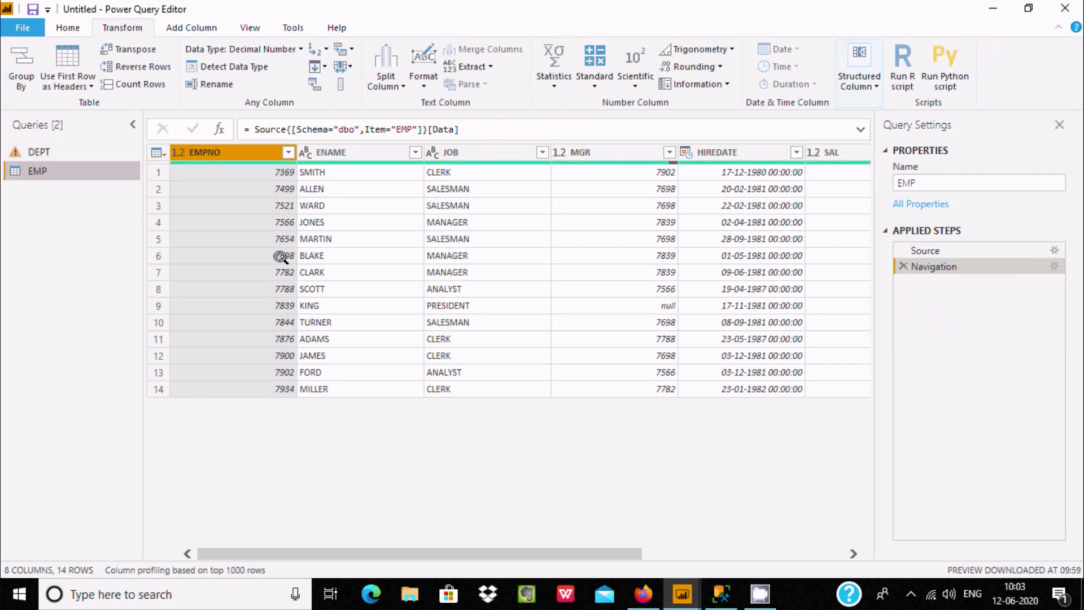
right_click(241, 152)
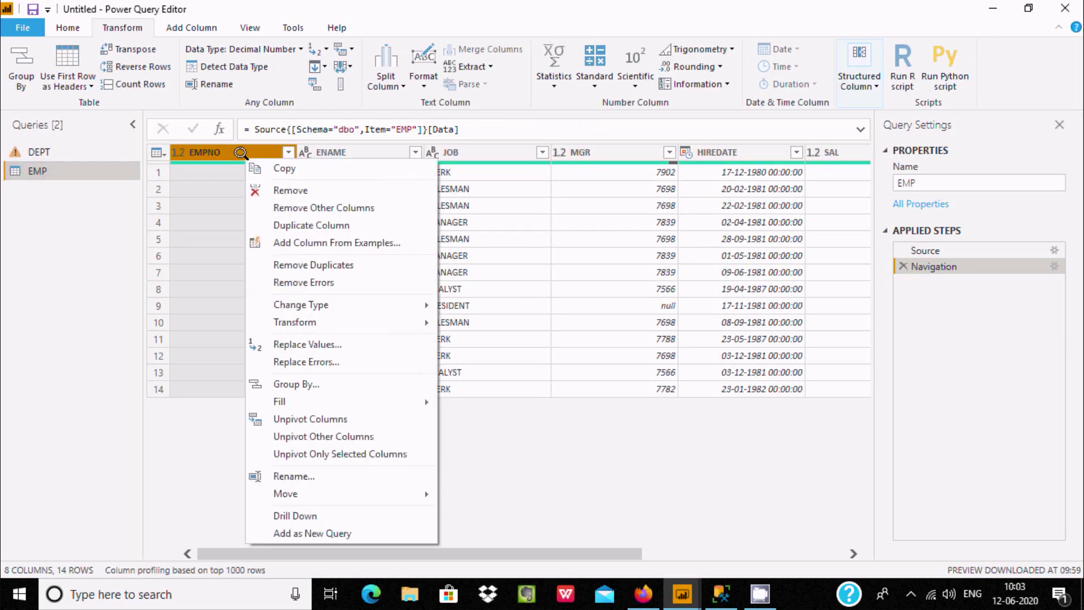
click(261, 187)
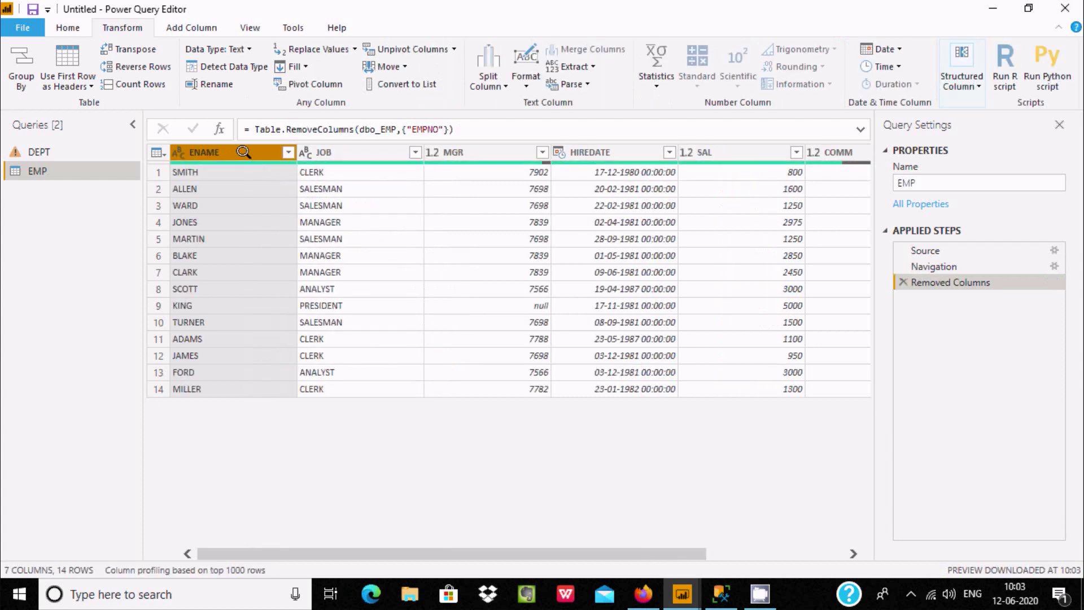
right_click(243, 153)
click(260, 184)
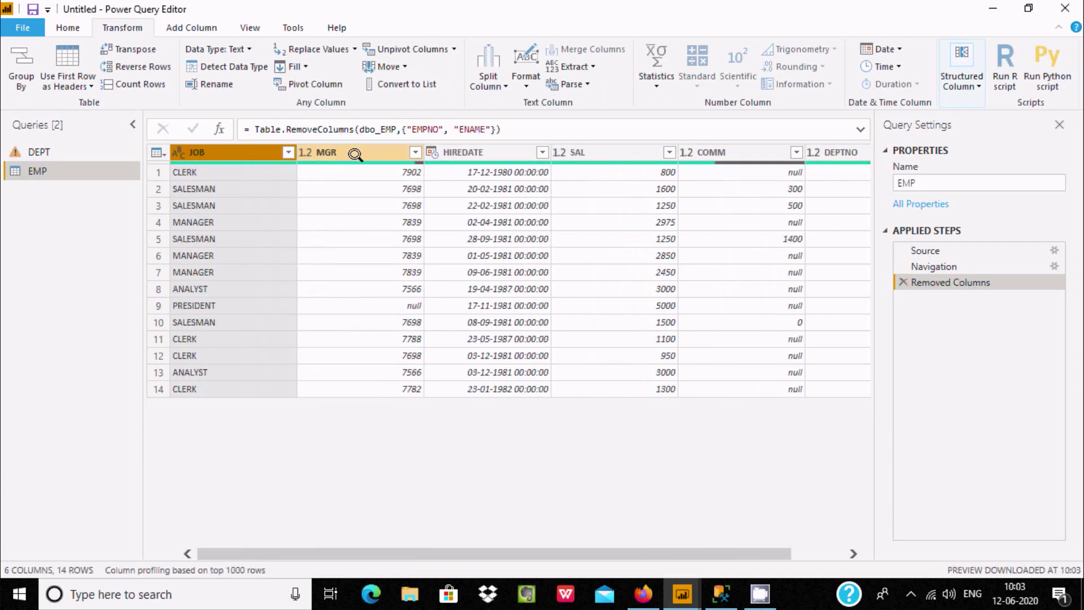
right_click(355, 152)
click(380, 184)
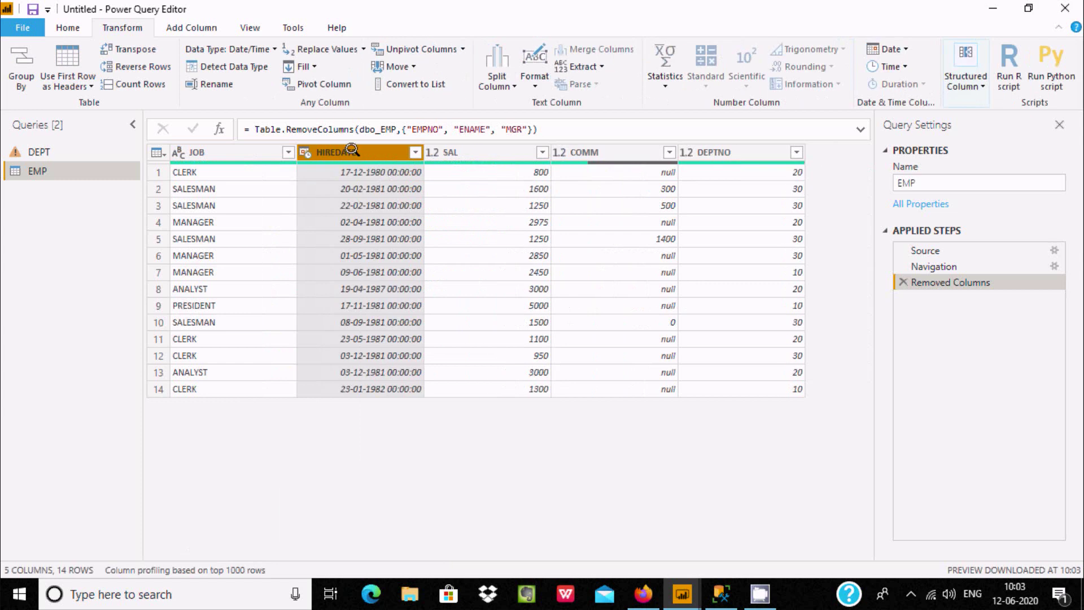
right_click(352, 152)
click(373, 183)
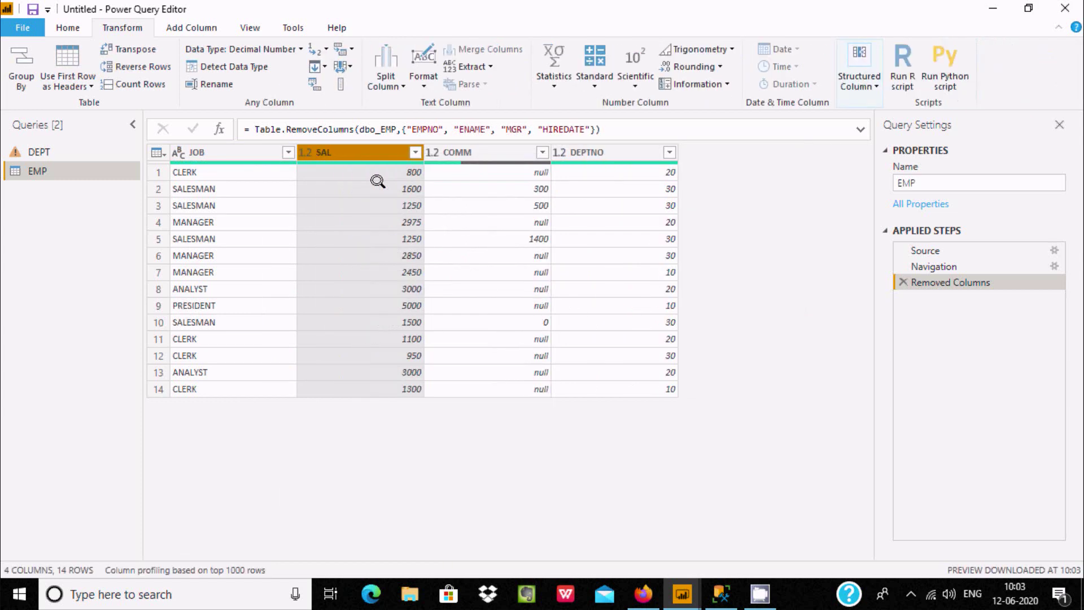
Remove the COMM column from the EMP query
click(456, 154)
right_click(458, 151)
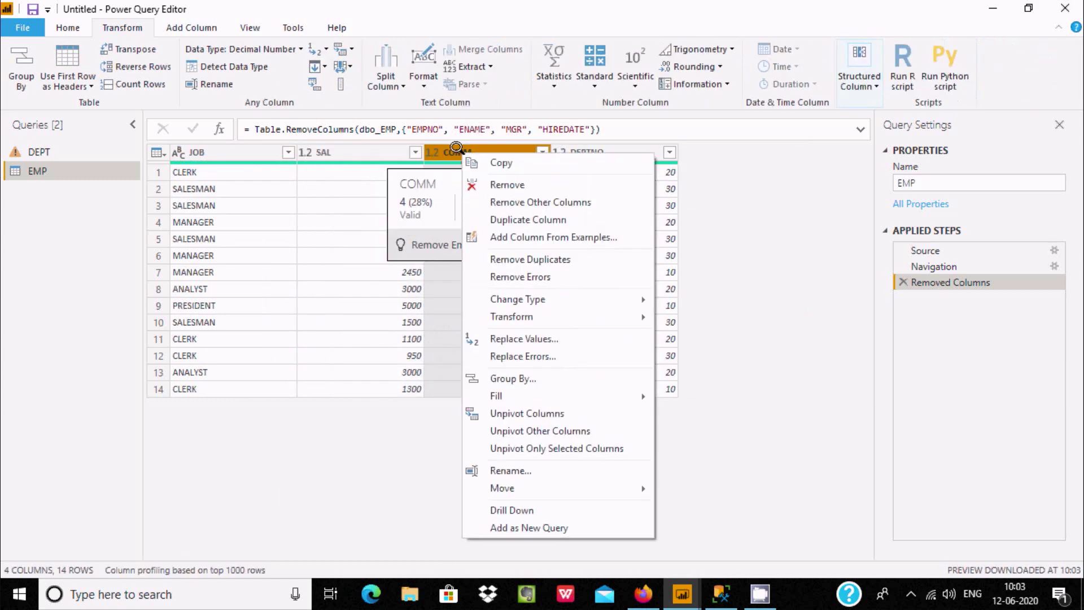
click(483, 182)
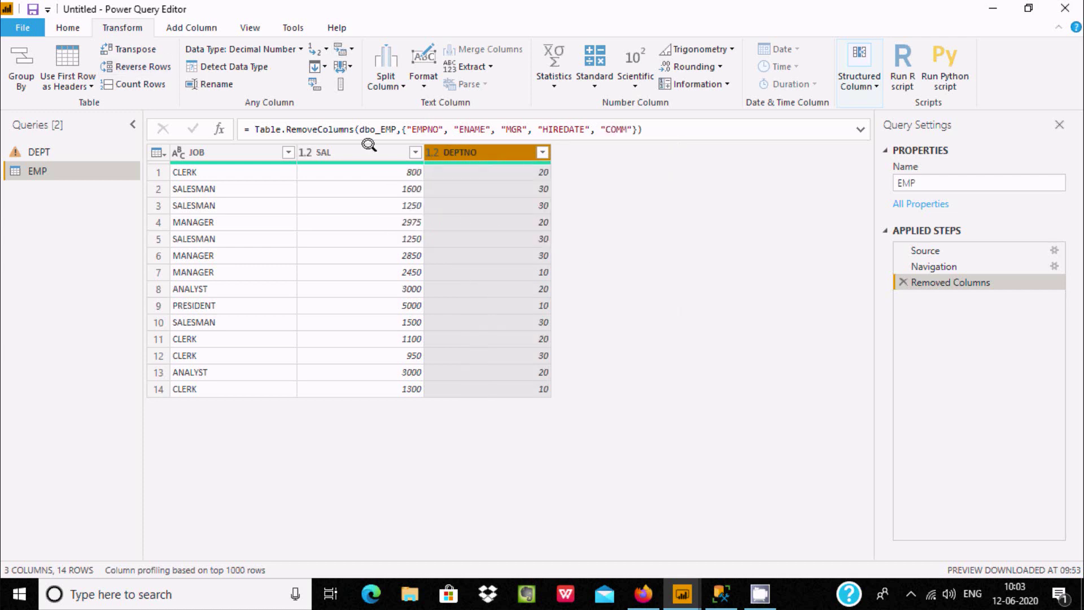
Pivot the JOB column of EMP with SAL as the values column and the Sum aggregate function
ctrl+click(241, 152)
click(241, 151)
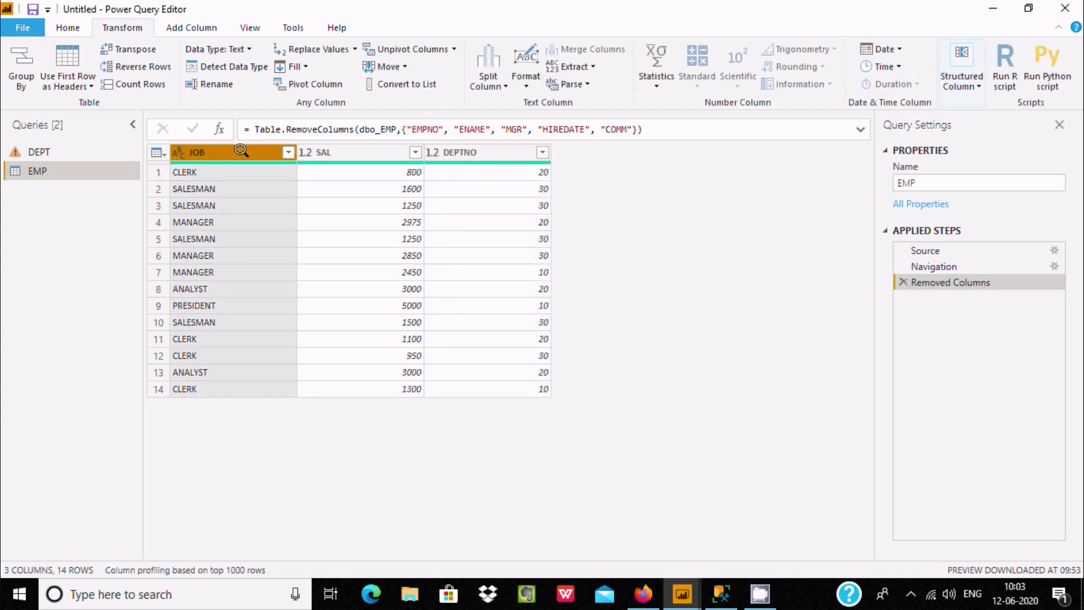
click(310, 82)
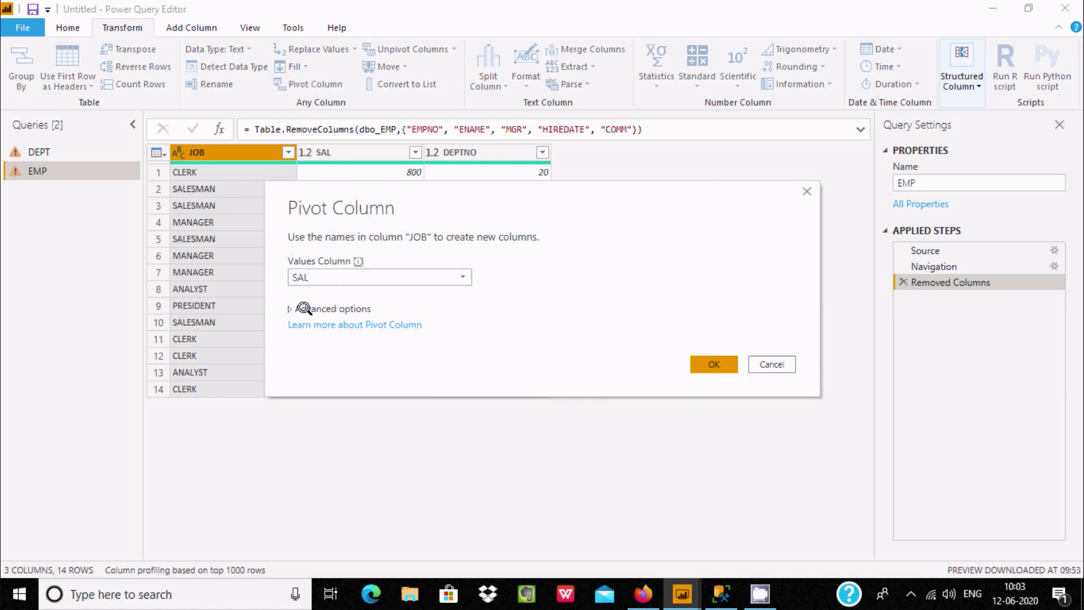
click(343, 308)
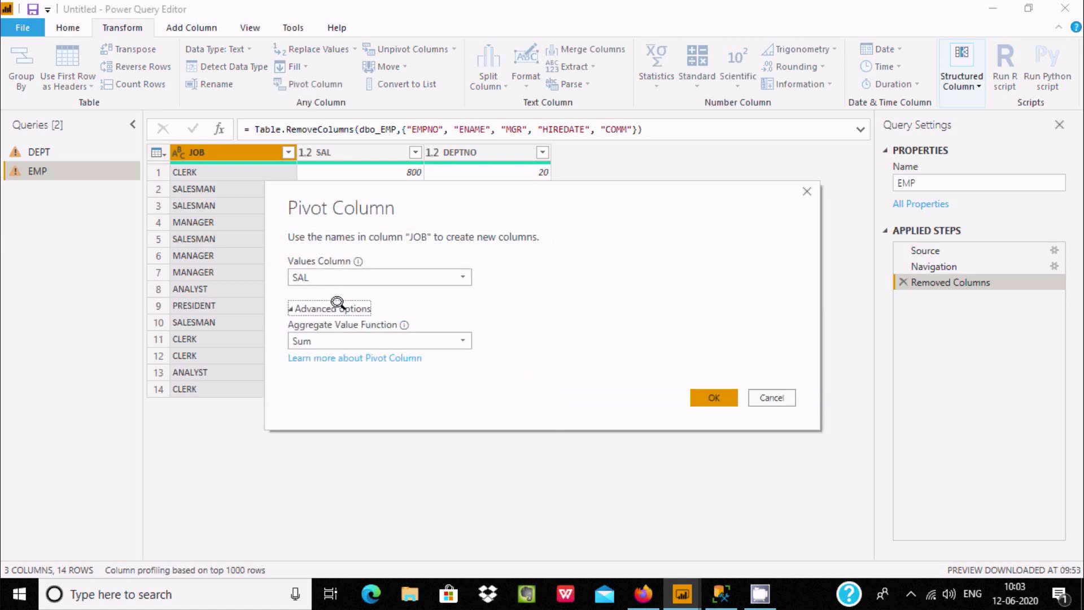
click(337, 334)
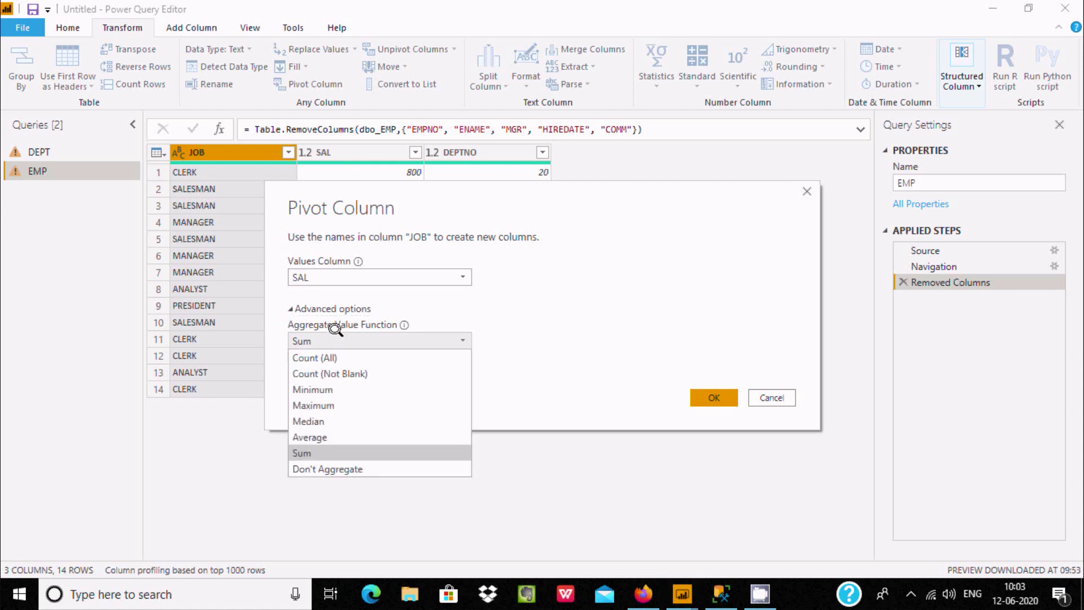
click(336, 329)
click(713, 397)
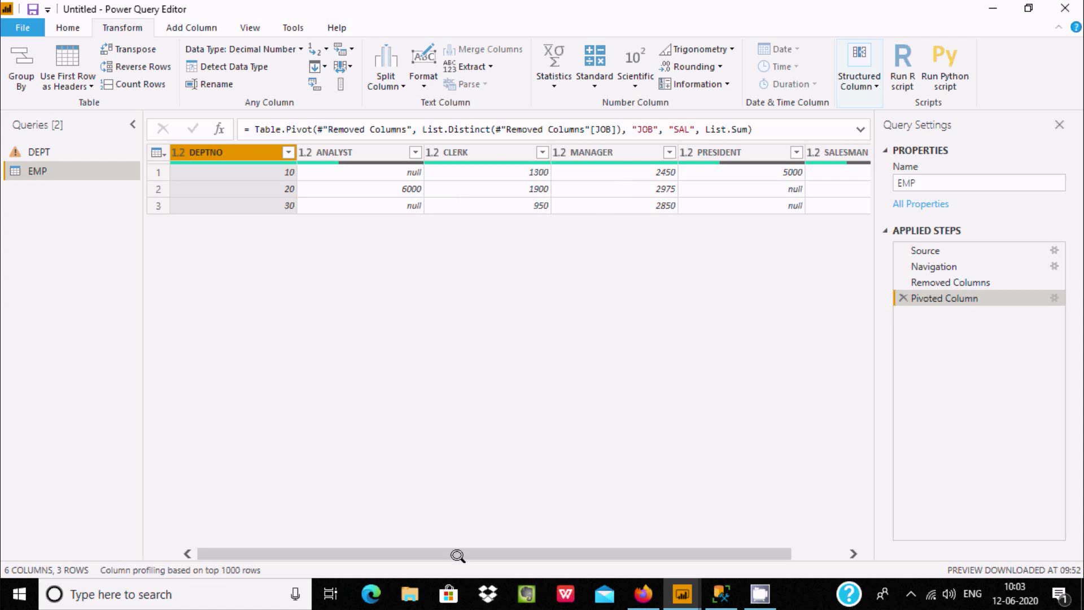
Switch to SQL Server Management Studio, select the top 1000 rows of dbo.EMP and examine the SAL values of the SALESMAN rows
click(721, 594)
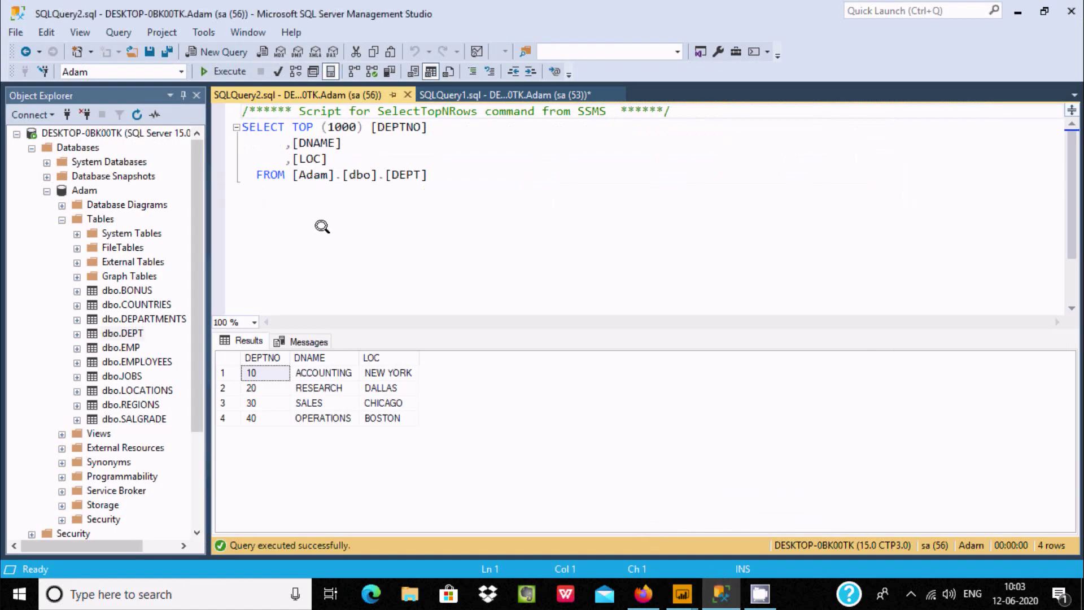
right_click(124, 346)
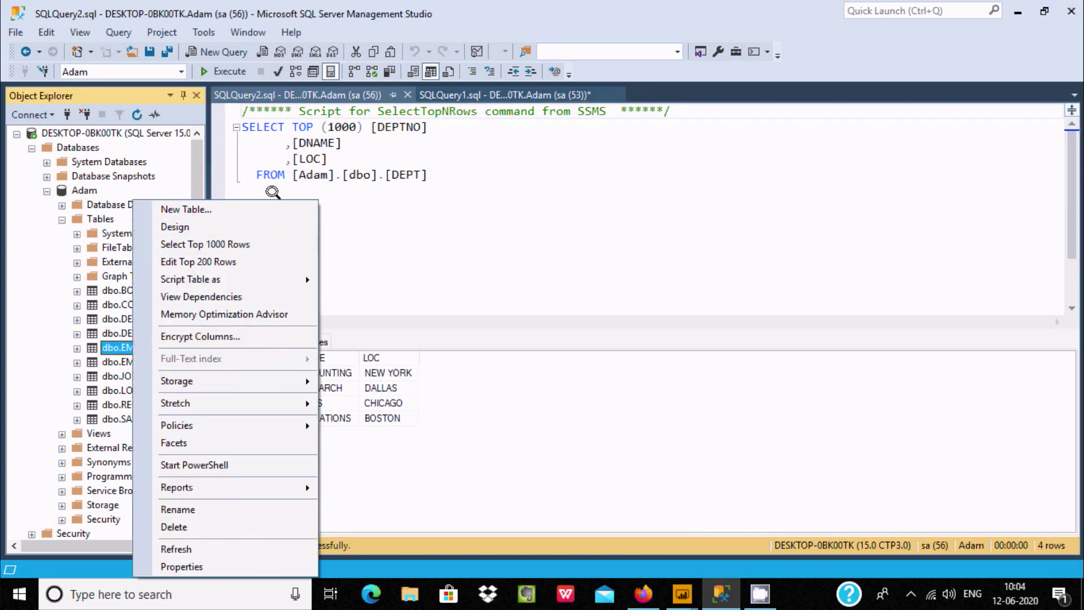
click(224, 244)
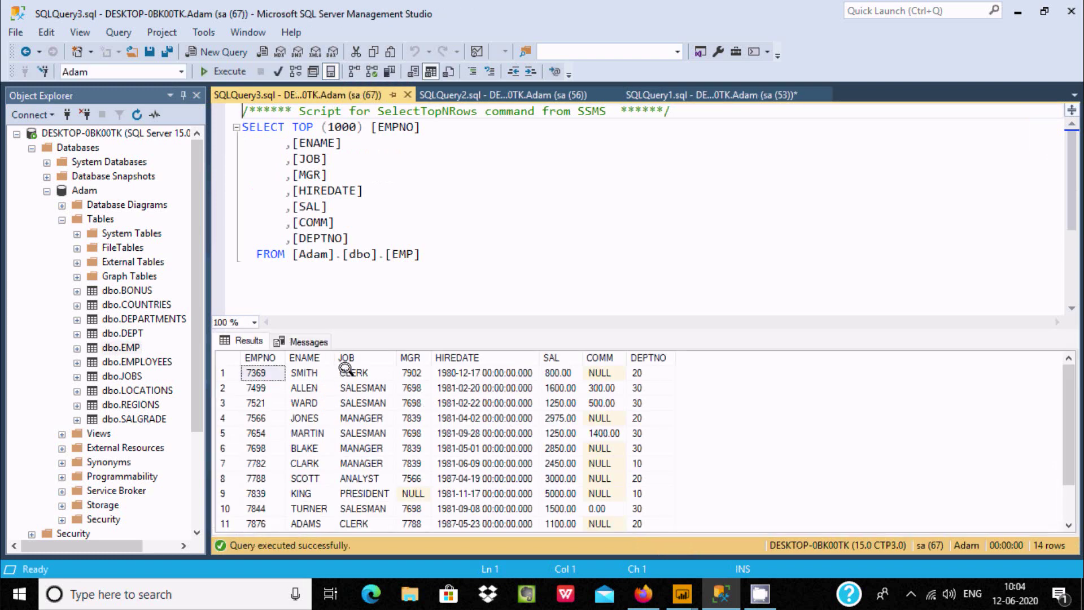
click(348, 371)
click(351, 383)
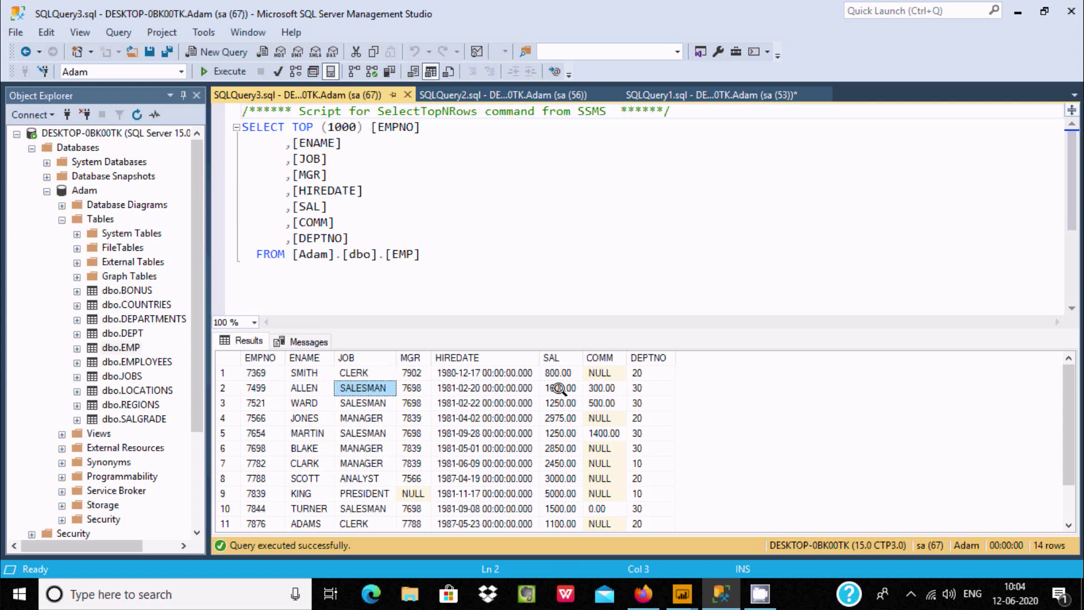
click(379, 402)
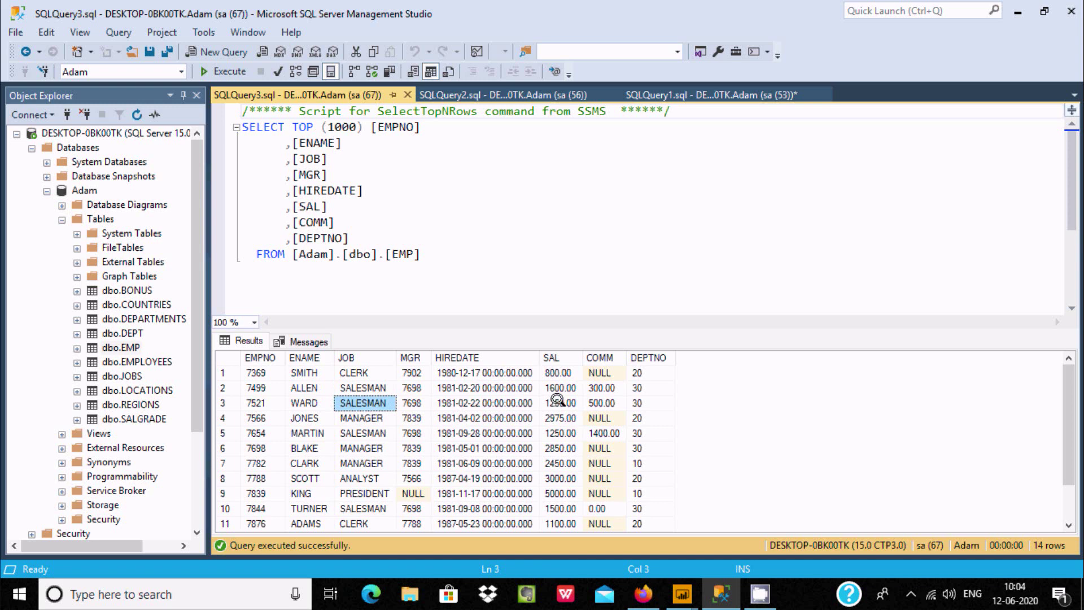
click(364, 432)
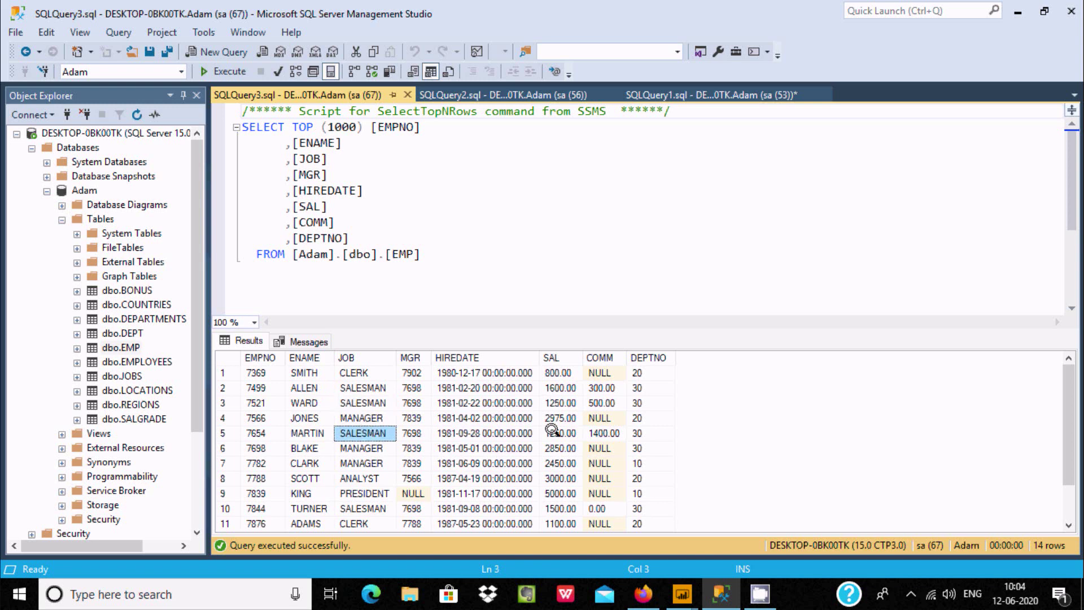
click(362, 508)
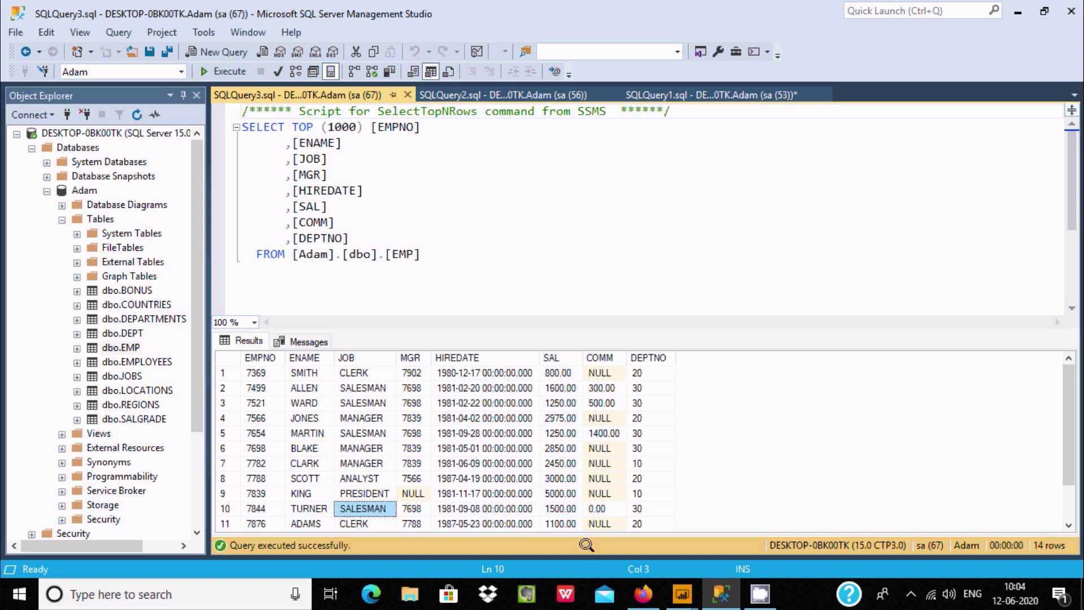
Return to Power Query Editor and examine the SALESMAN column of the pivoted EMP table
mouse_move(684, 593)
click(716, 515)
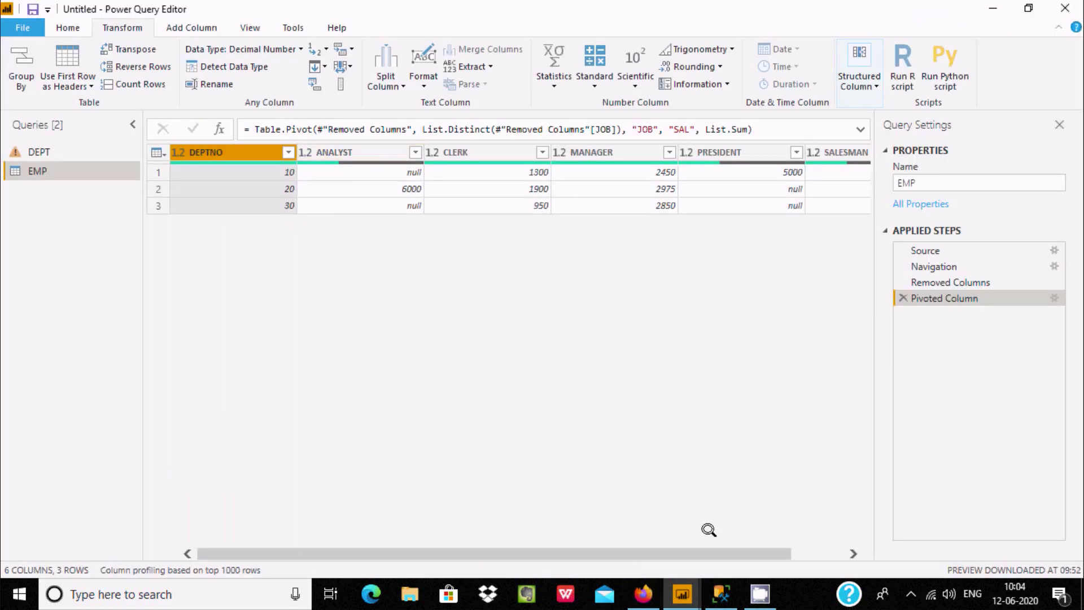
drag(709, 547, 807, 518)
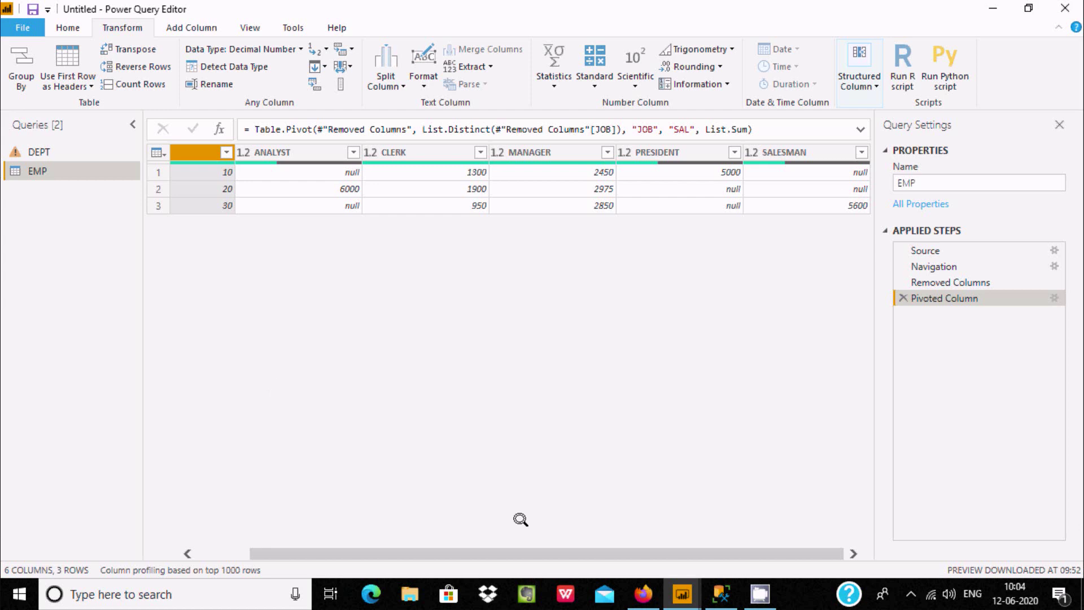
drag(516, 552, 463, 552)
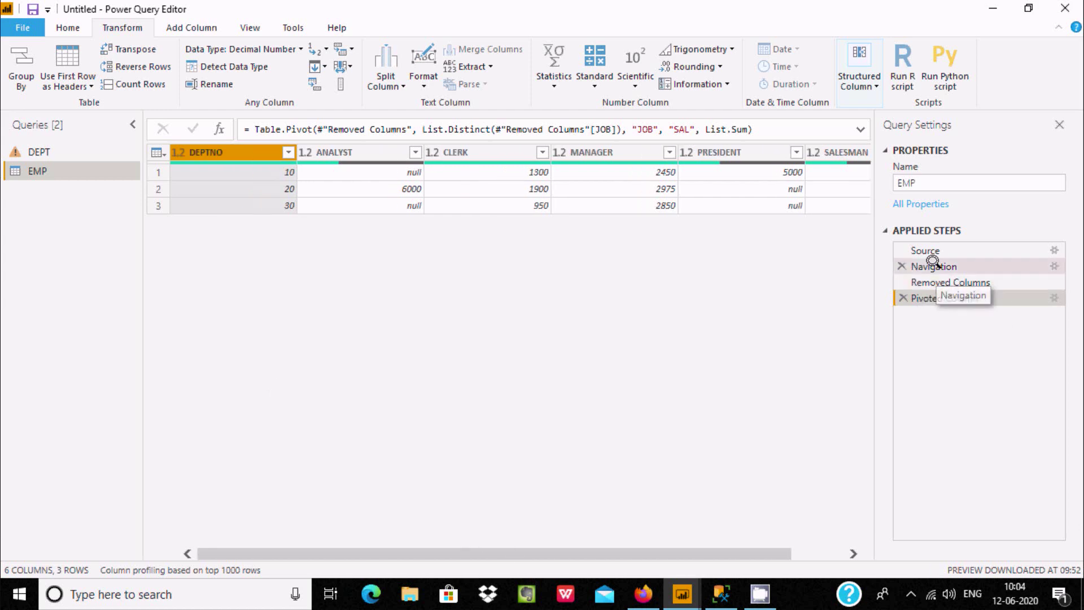
Compare the ANALYST rows' SAL values in EMP's Navigation step with the ANALYST column of the Pivoted Column step
click(926, 266)
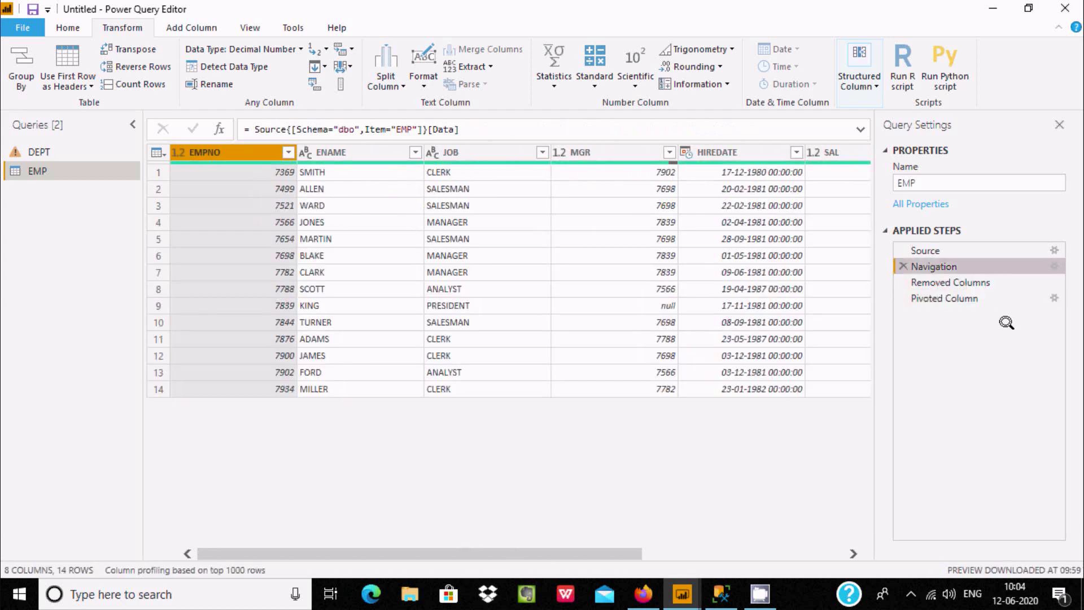
click(939, 297)
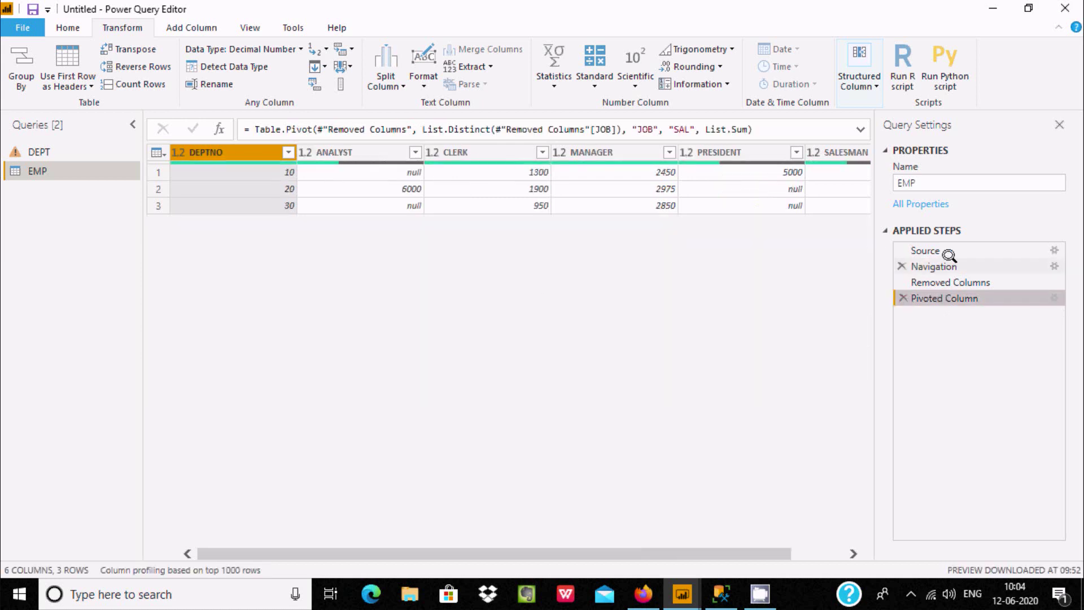
click(932, 266)
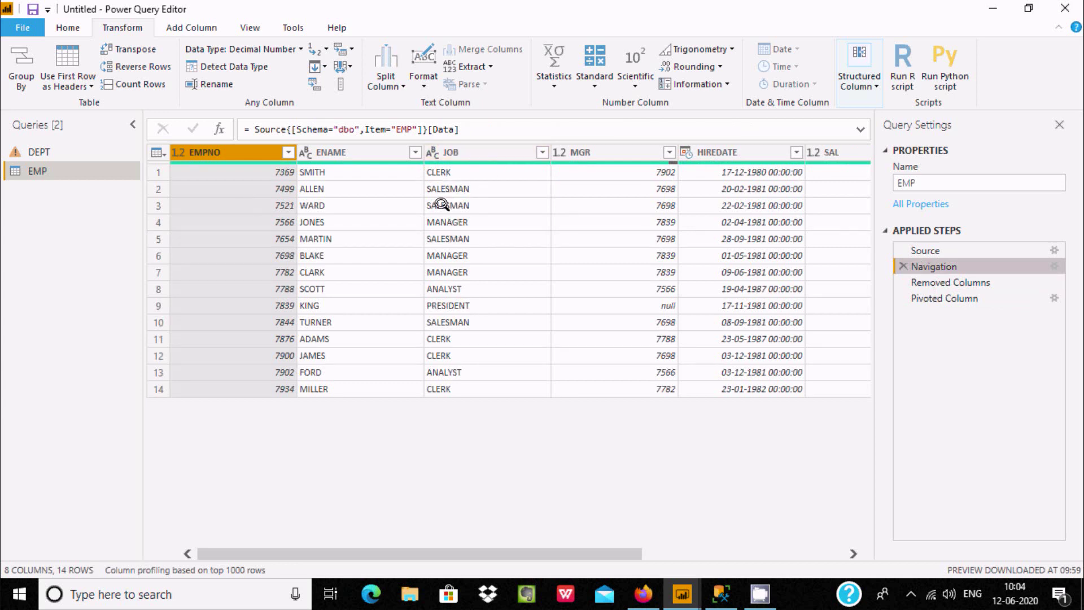
click(447, 286)
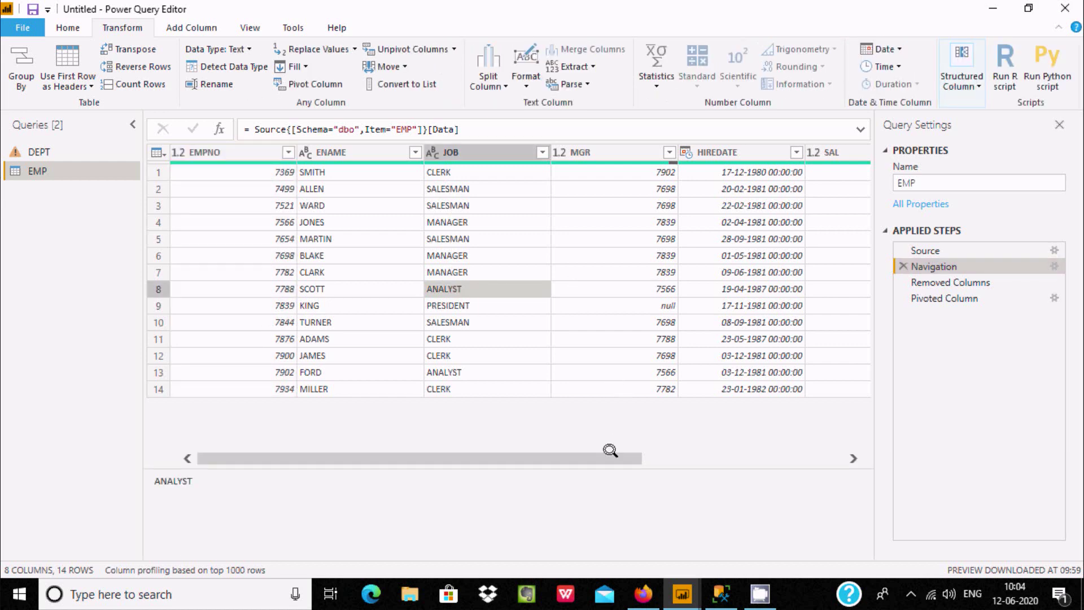
drag(610, 450, 675, 450)
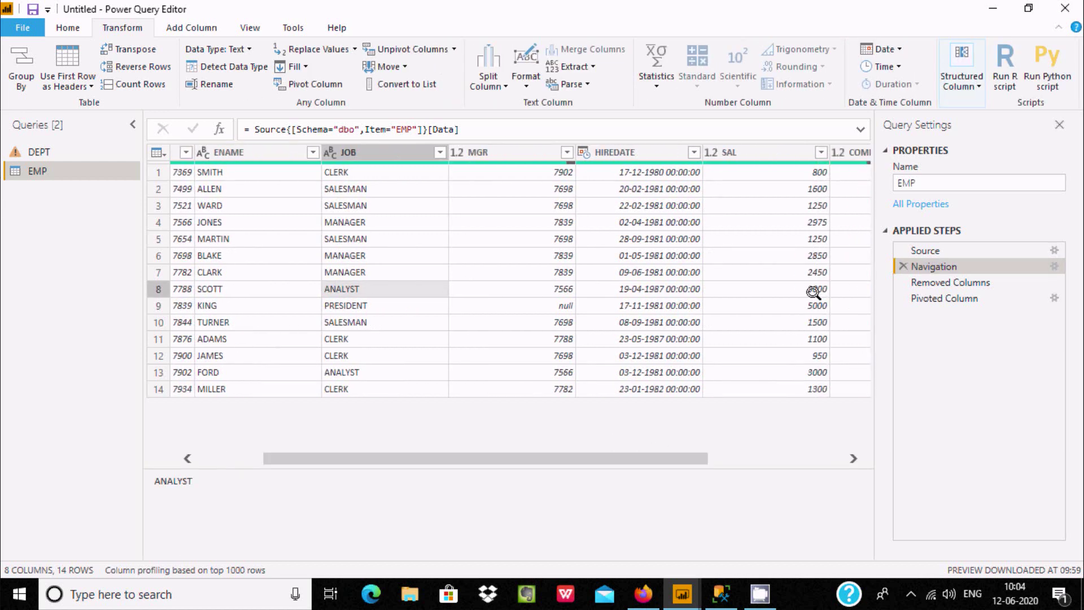
click(361, 371)
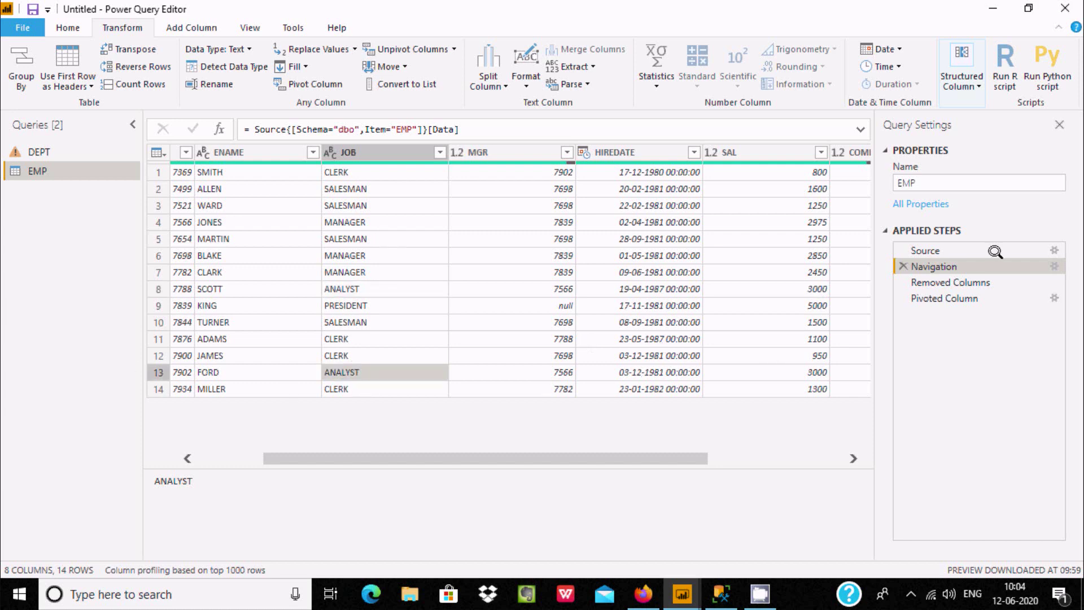
click(926, 298)
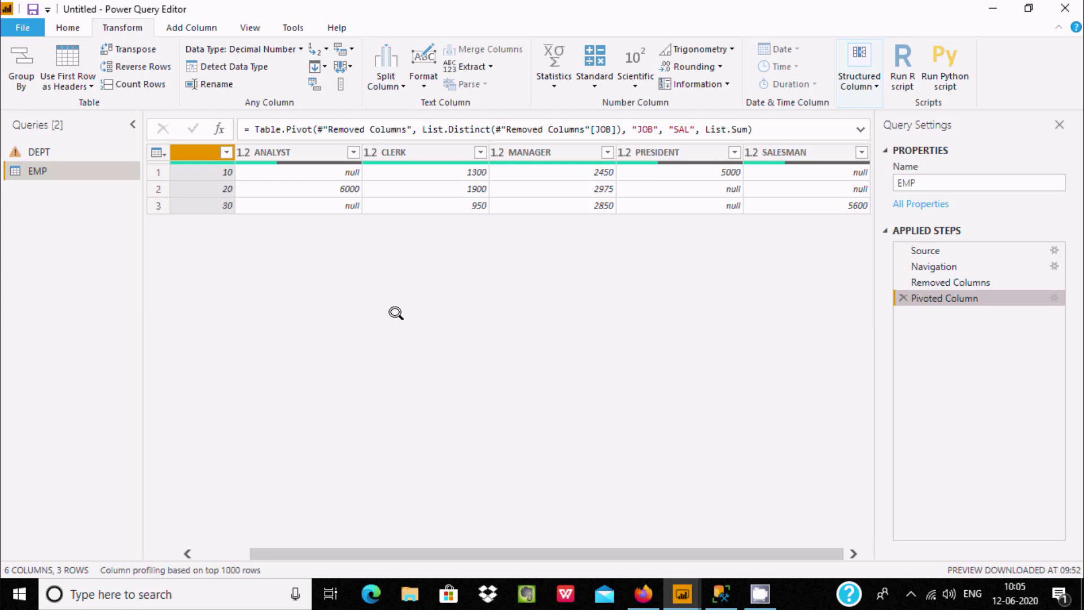
Insert a pivot of the JOB column after EMP's Removed Columns step, with SAL as the values column and the Maximum function
click(927, 267)
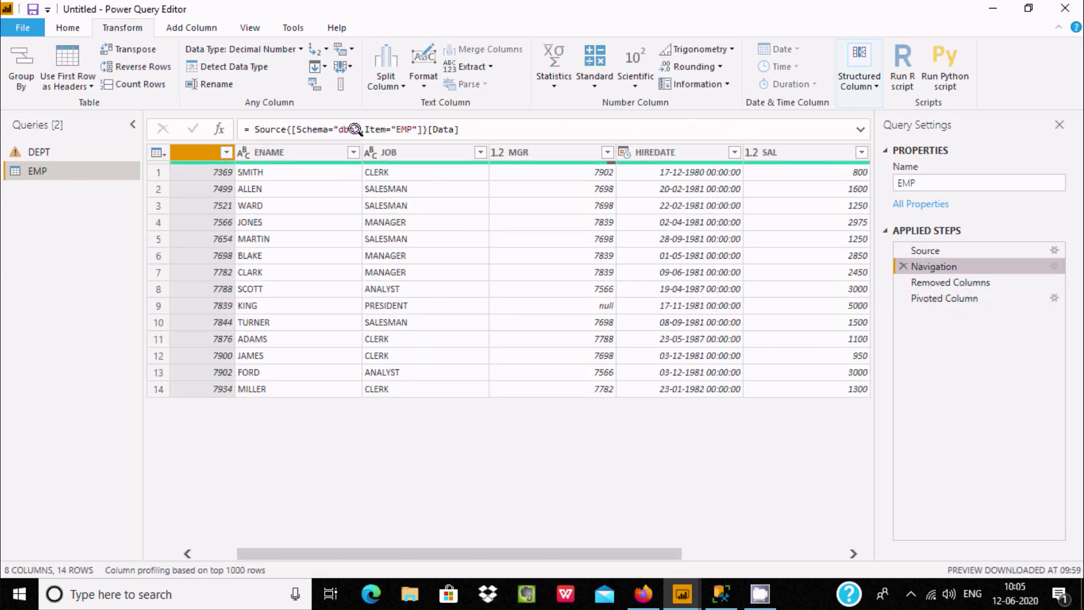
click(935, 282)
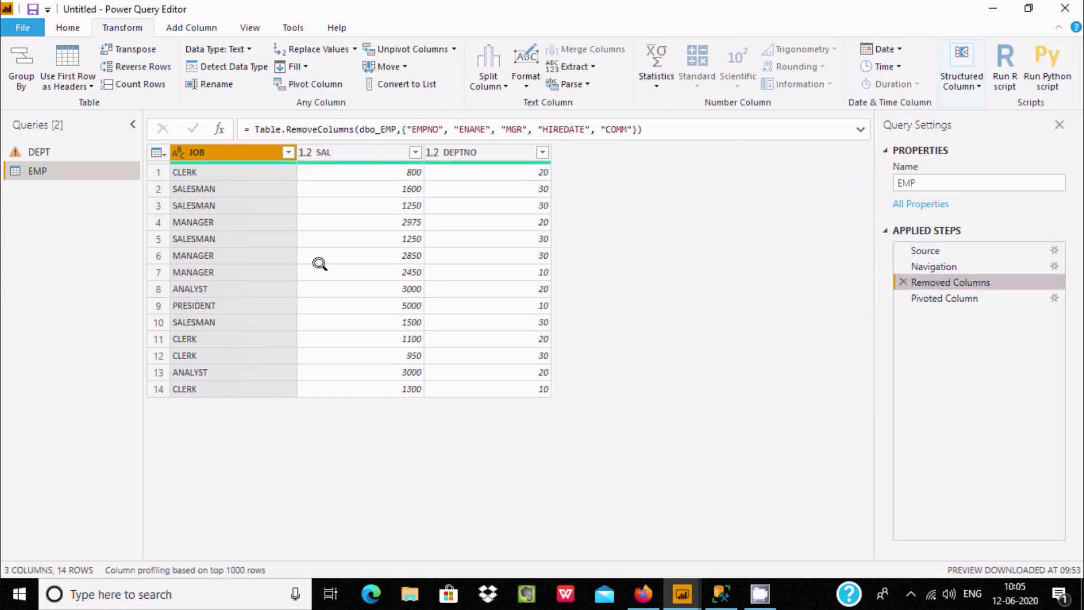
click(316, 84)
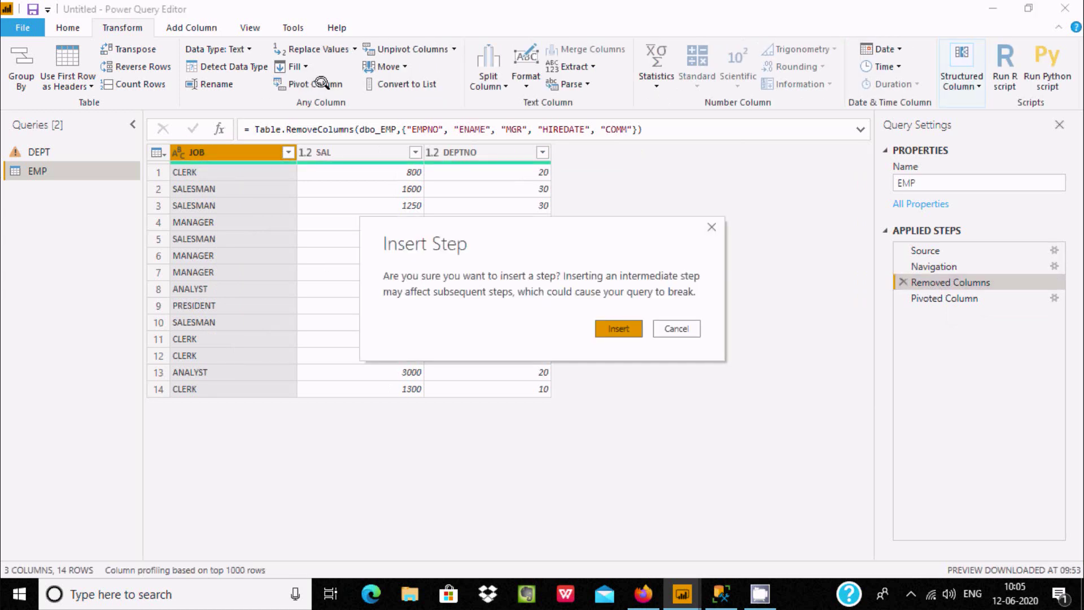
click(600, 328)
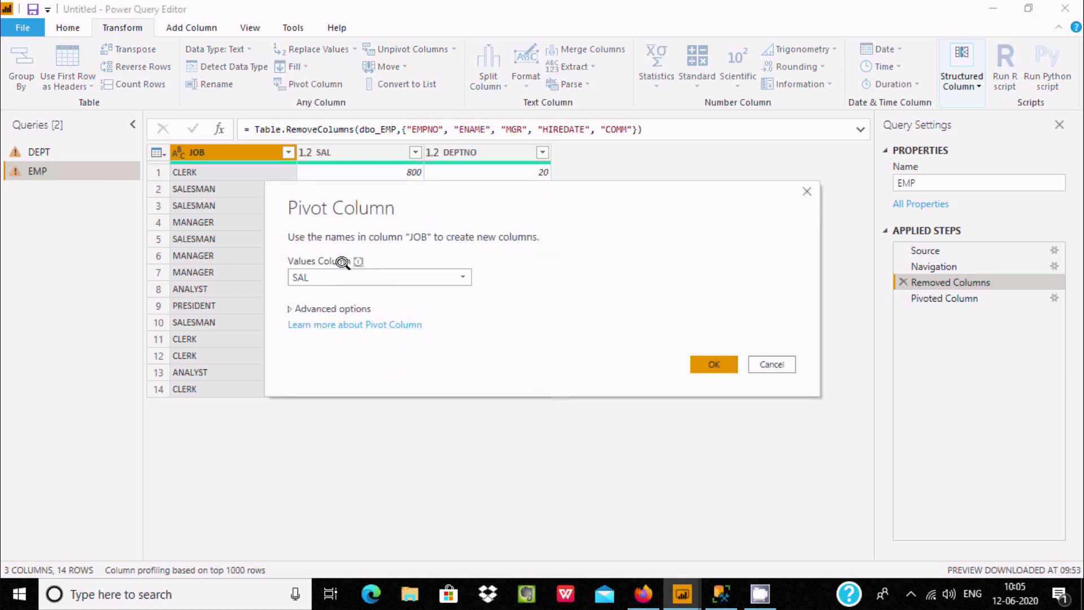
click(333, 308)
click(386, 338)
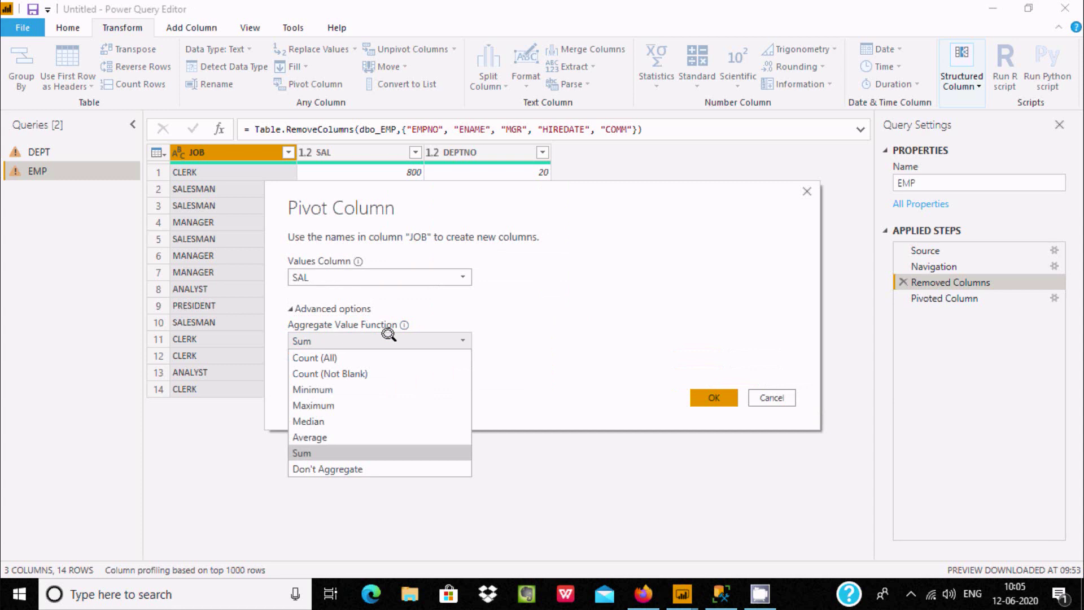
click(361, 421)
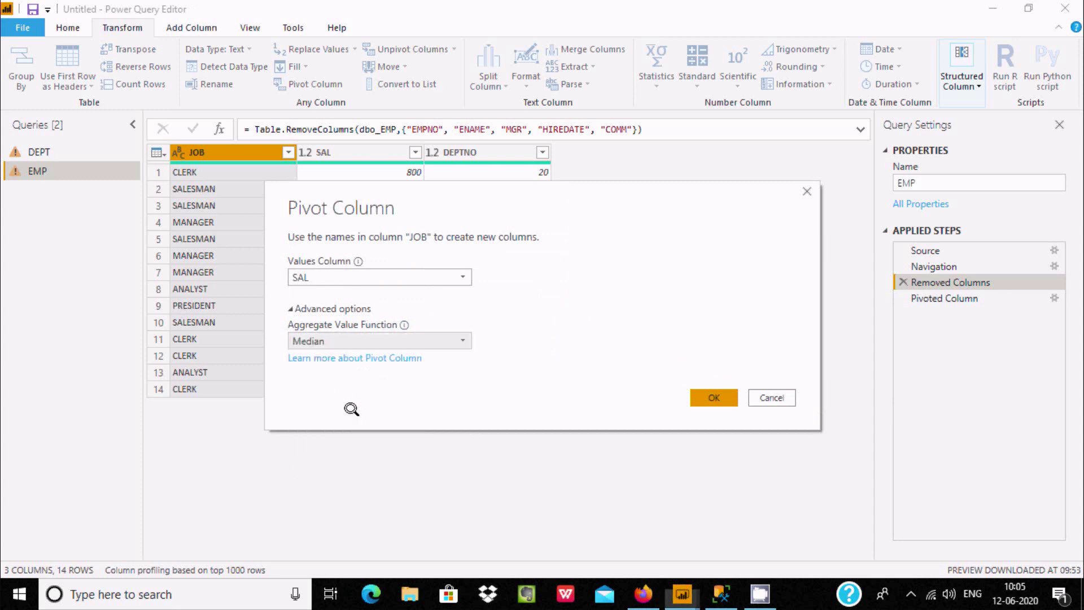
click(356, 339)
click(349, 395)
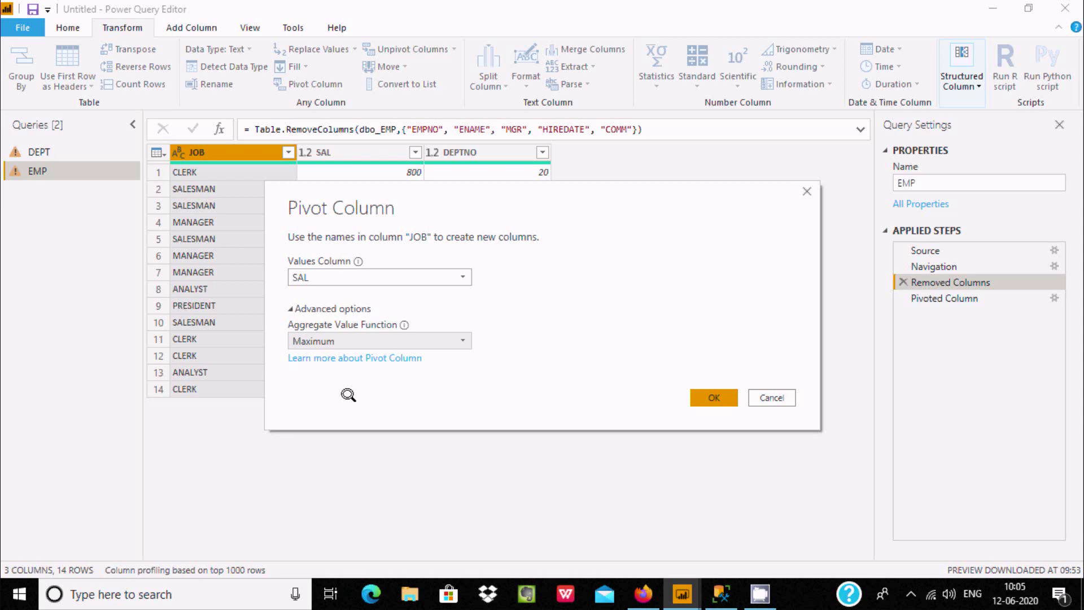
click(710, 397)
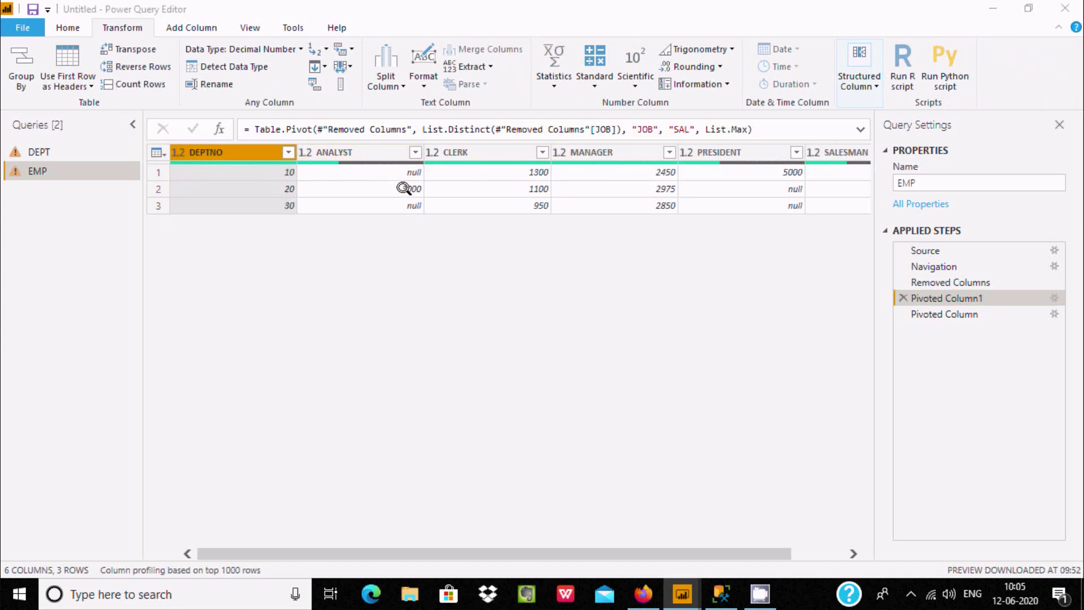
Examine the SAL values of the ANALYST rows in EMP's Removed Columns step to check the maximum pivot
click(935, 282)
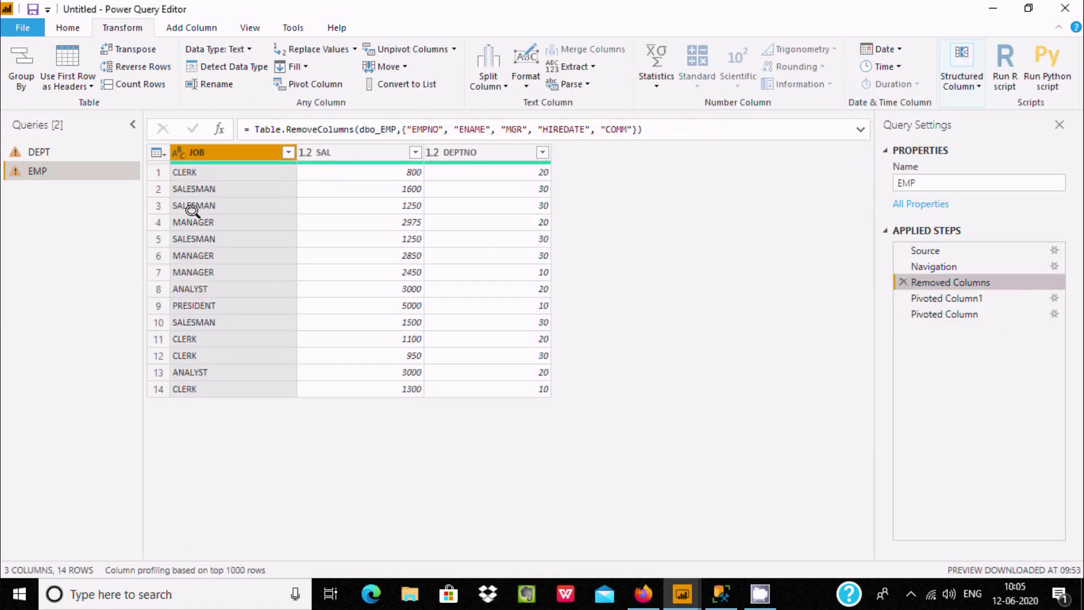
click(195, 287)
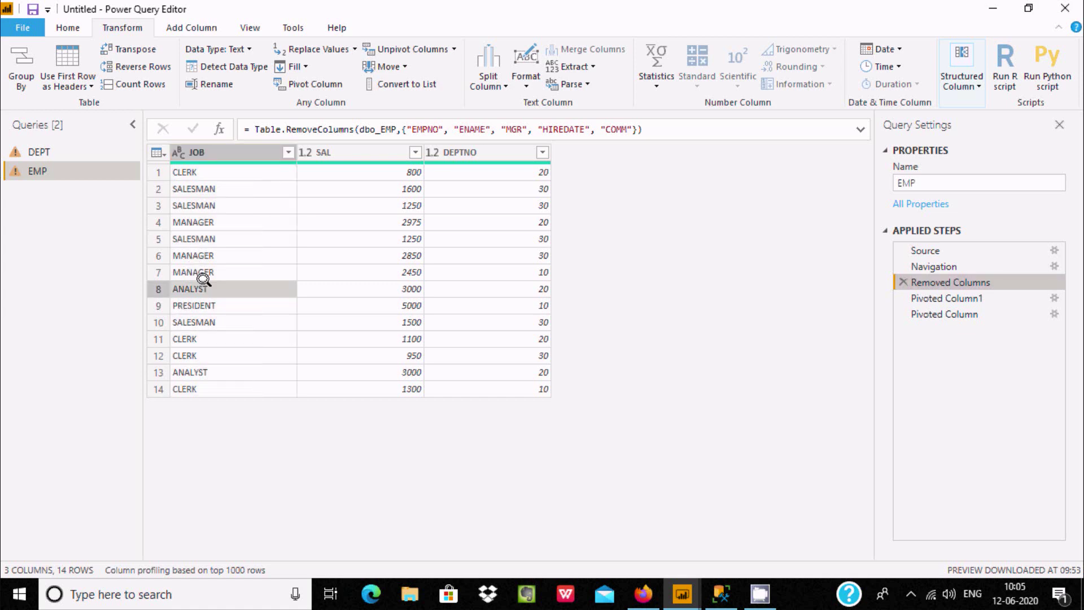
click(416, 285)
click(195, 368)
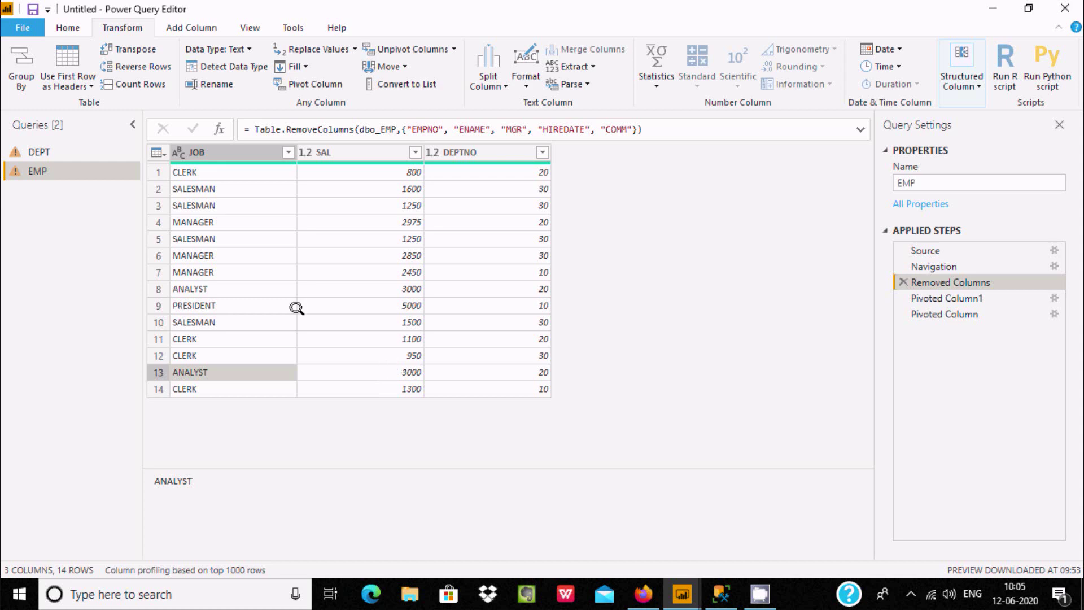
Examine the SAL values of the CLERK rows in EMP's Removed Columns step
click(214, 171)
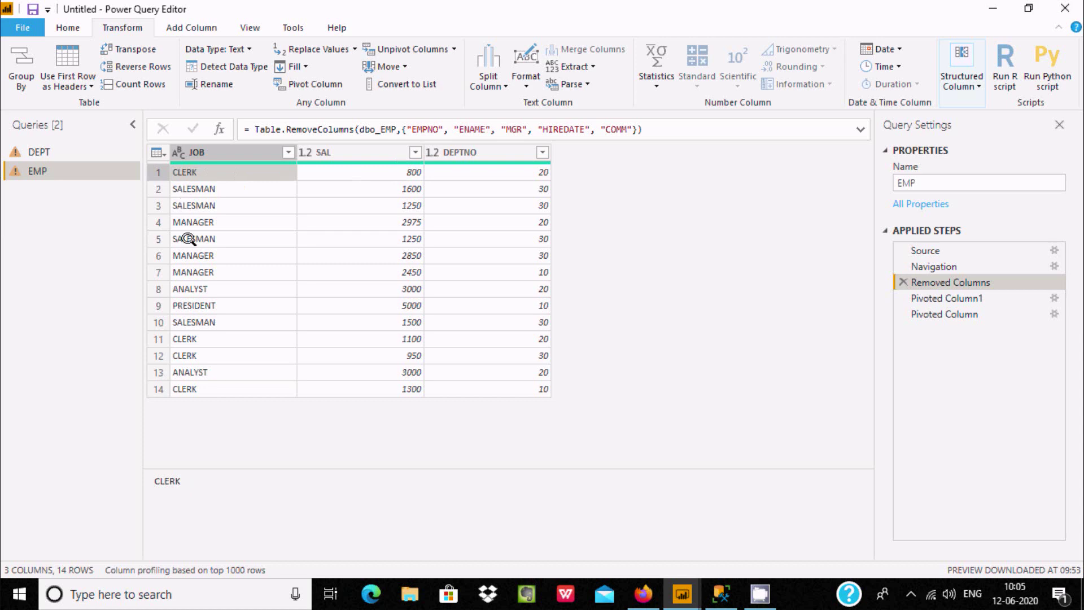
click(280, 345)
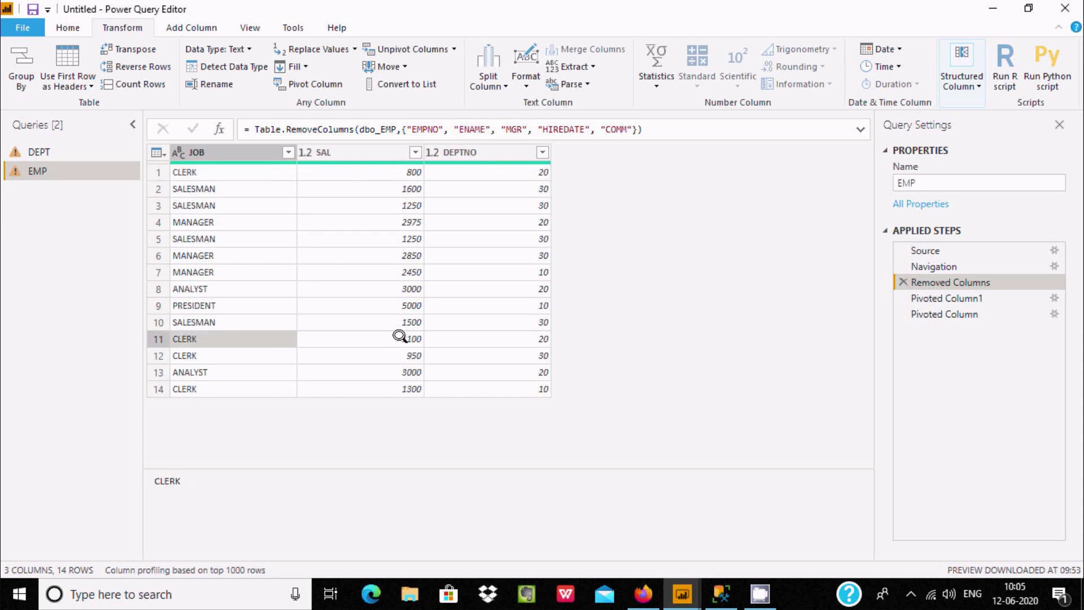
click(187, 356)
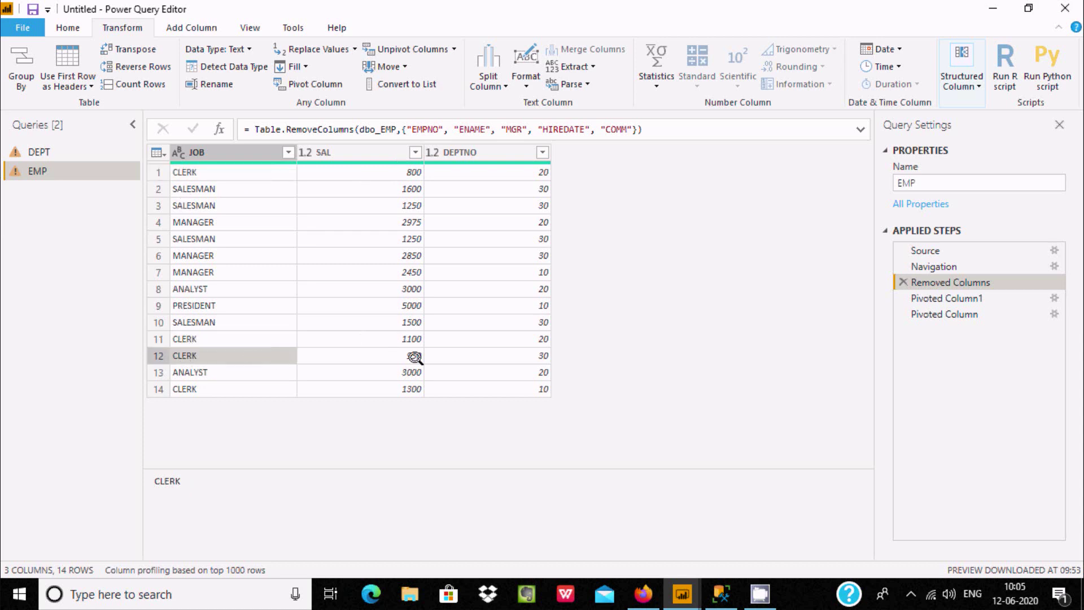
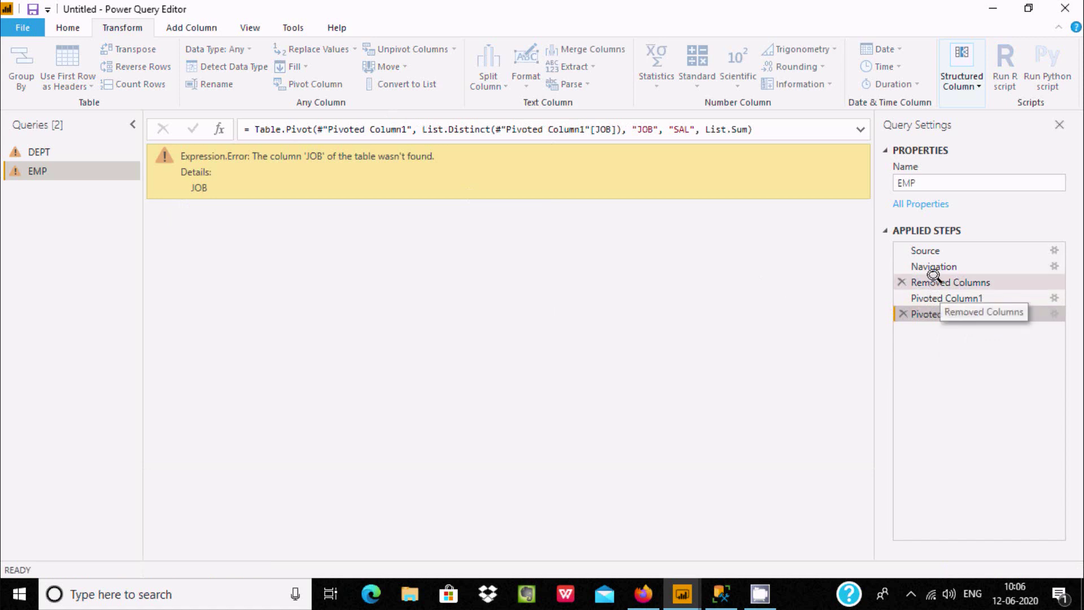
Insert another pivot of the JOB column after EMP's Removed Columns step, with SAL as the values column and the Maximum function
click(930, 310)
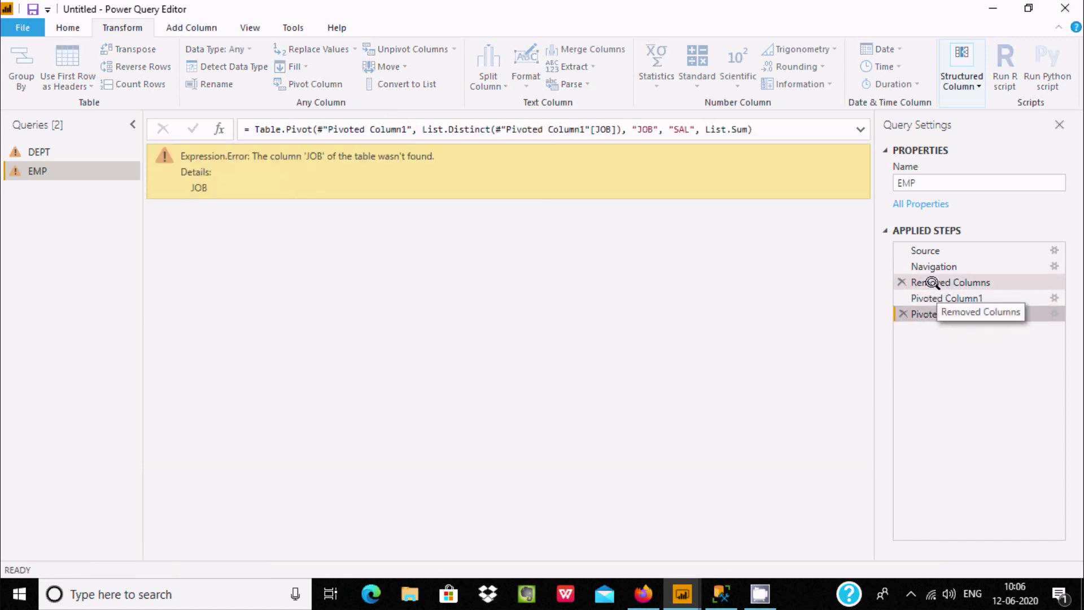
click(931, 282)
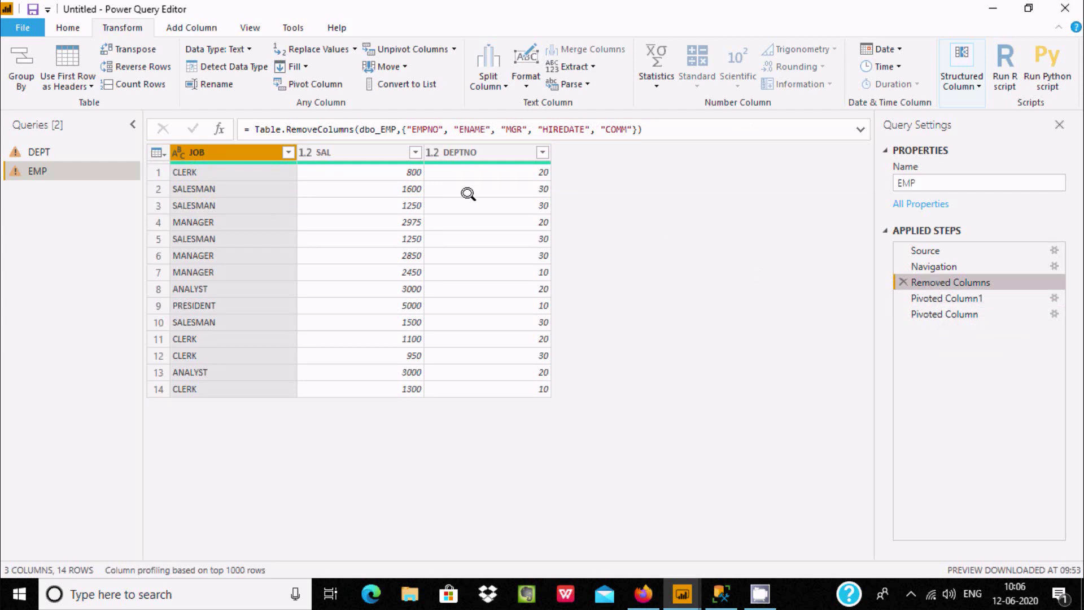
click(326, 82)
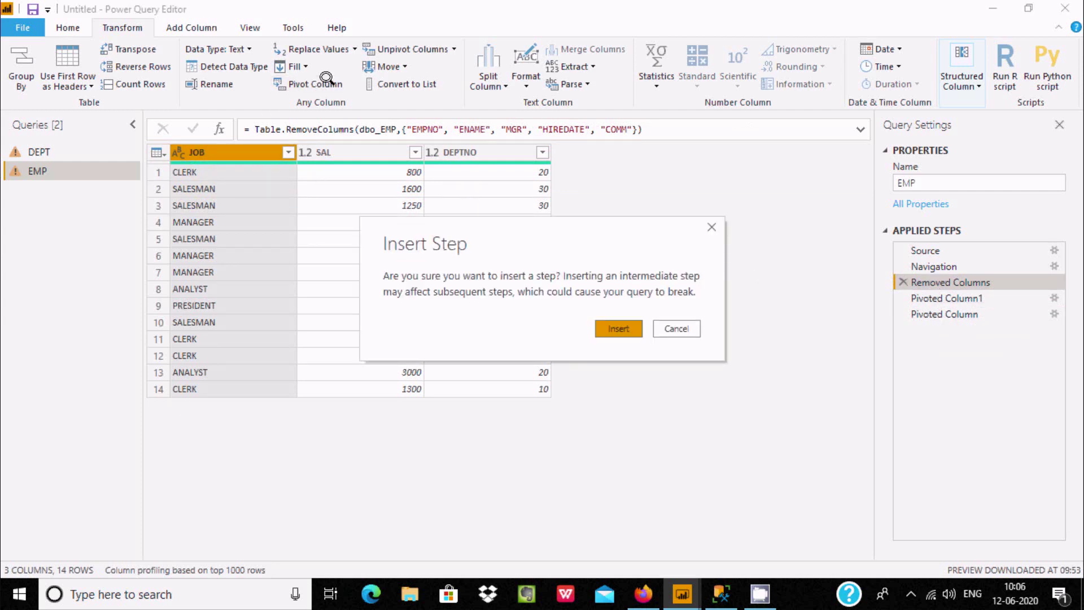
click(619, 329)
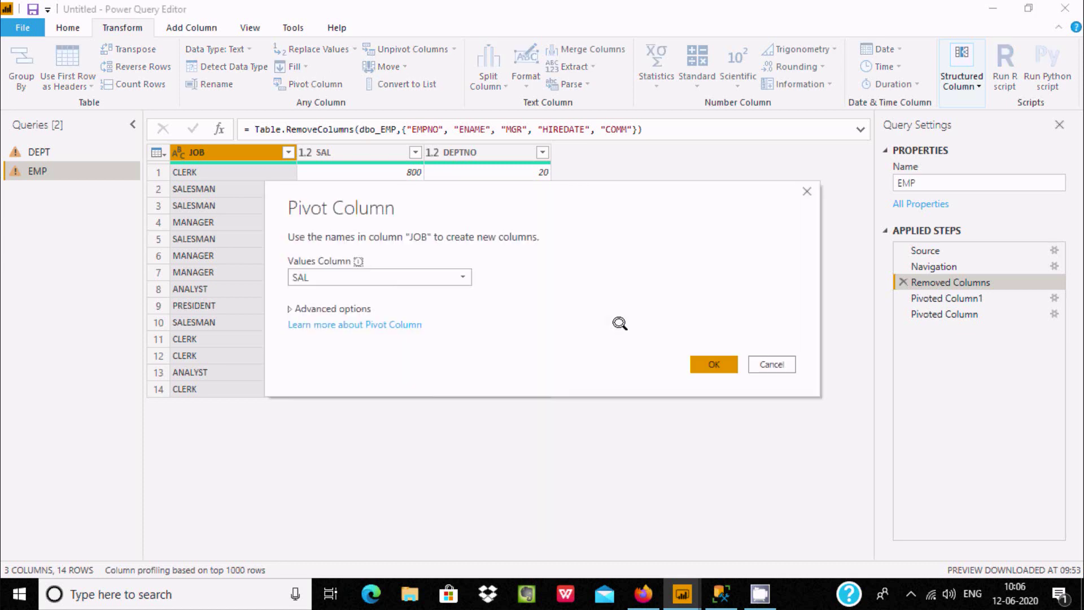
click(359, 276)
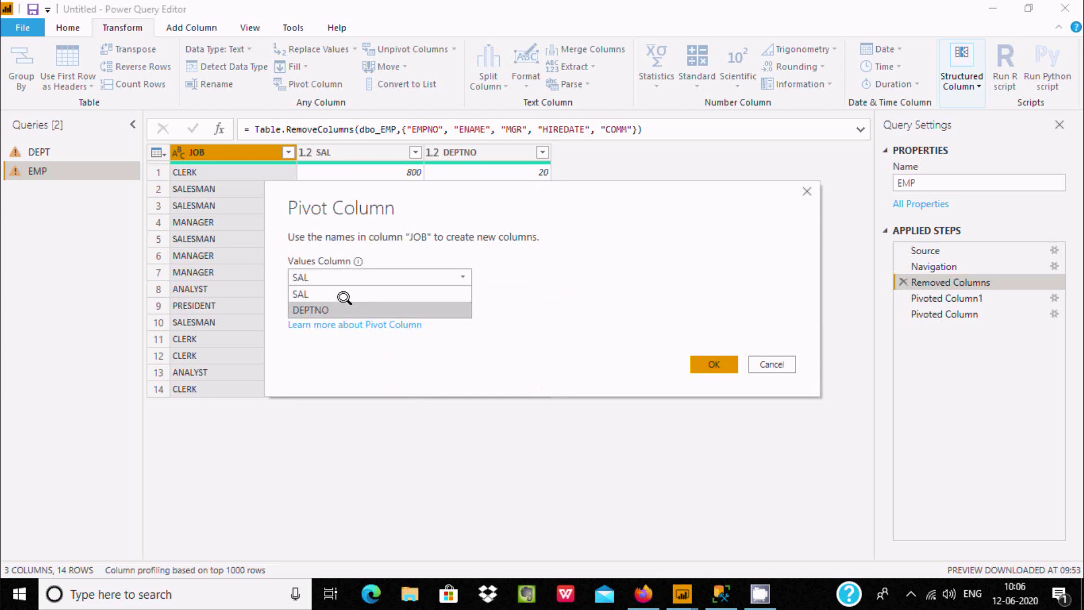
click(346, 289)
click(339, 308)
click(358, 341)
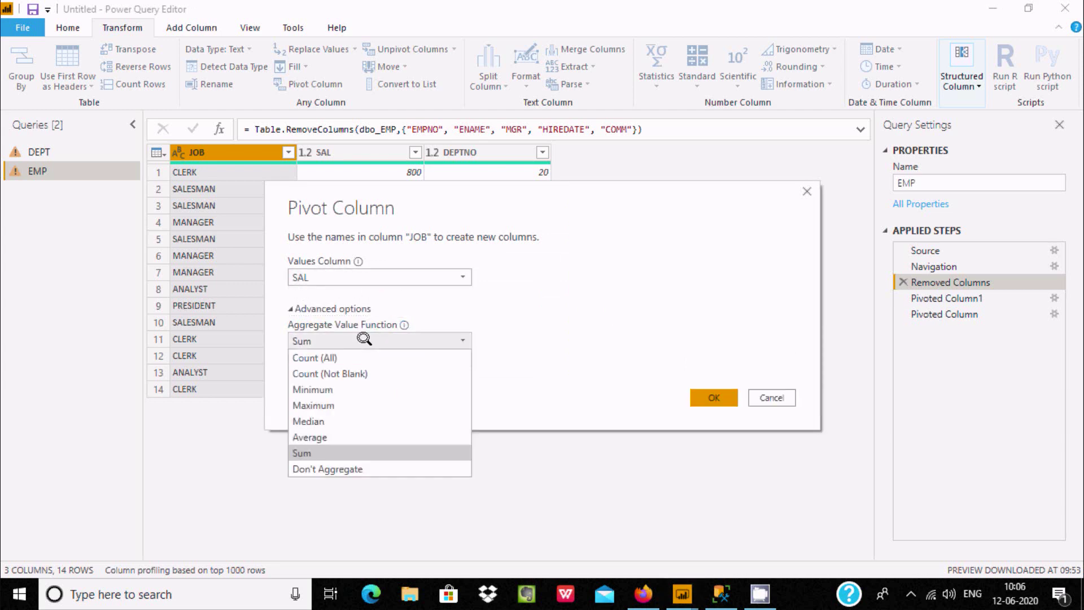
click(330, 402)
click(693, 396)
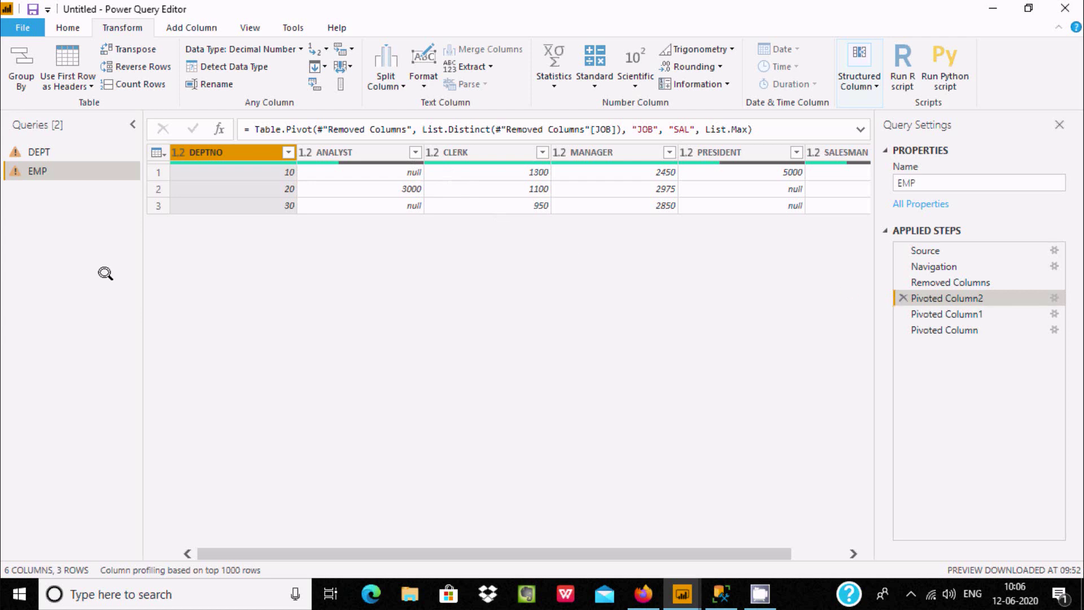
Switch to SQL Server Management Studio and examine the SAL and DEPTNO values of the SALESMAN rows in the EMP results
click(721, 593)
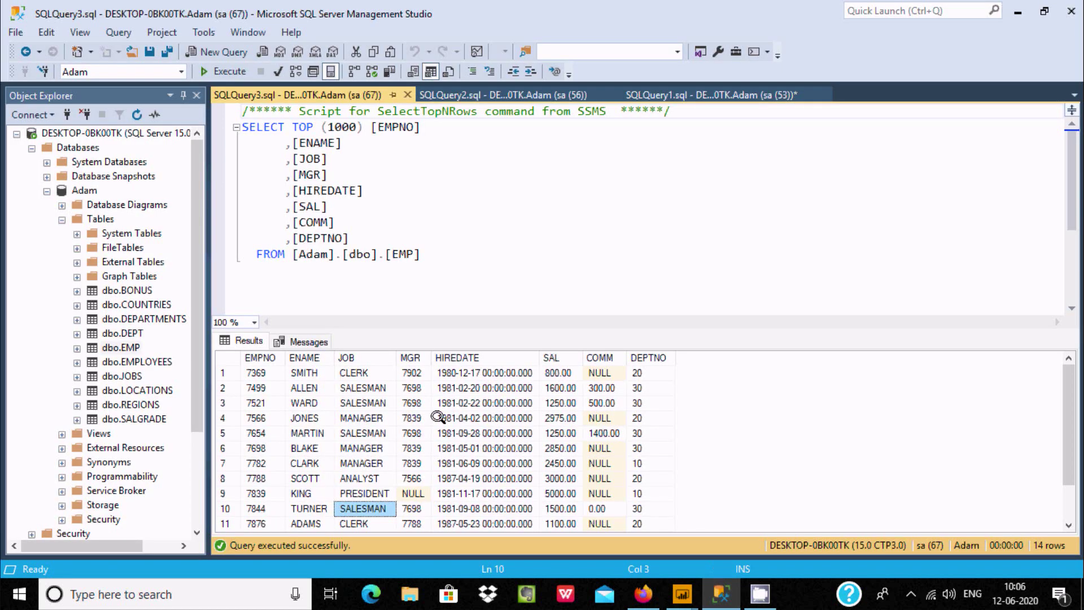
click(638, 377)
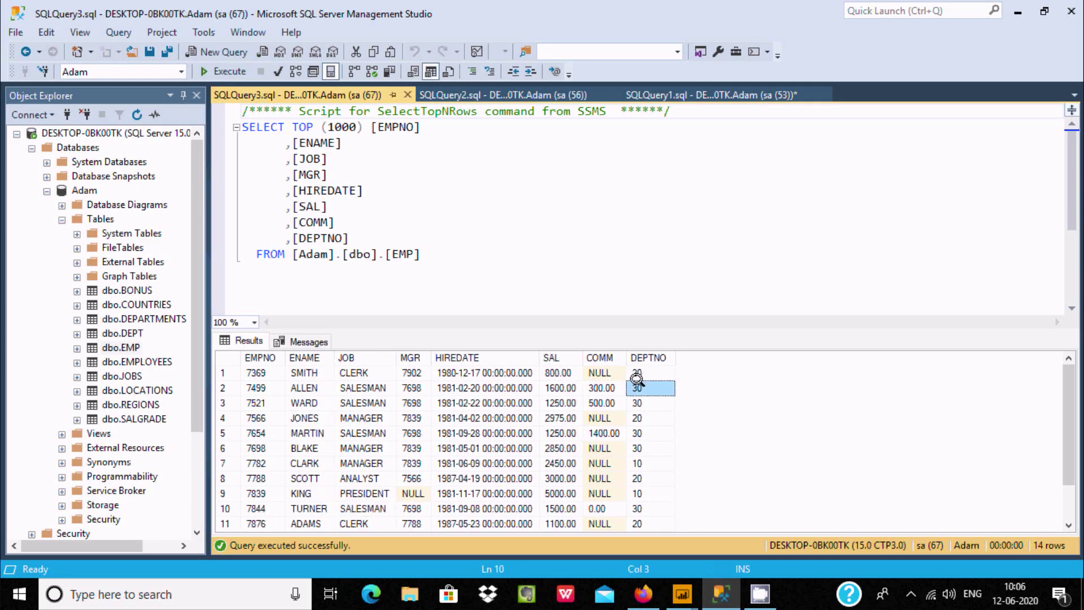
click(393, 386)
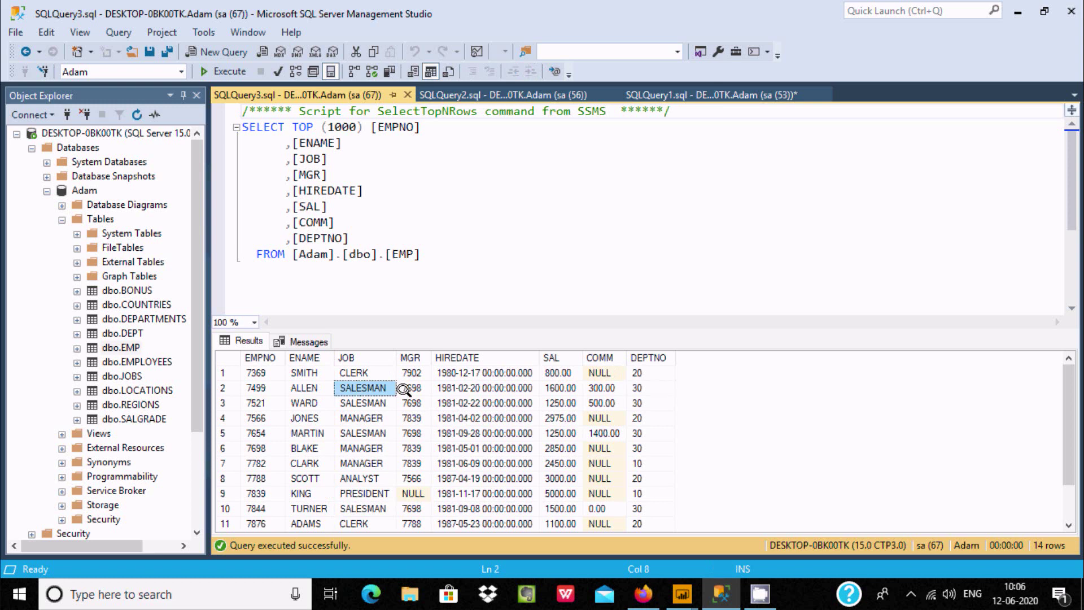
click(637, 403)
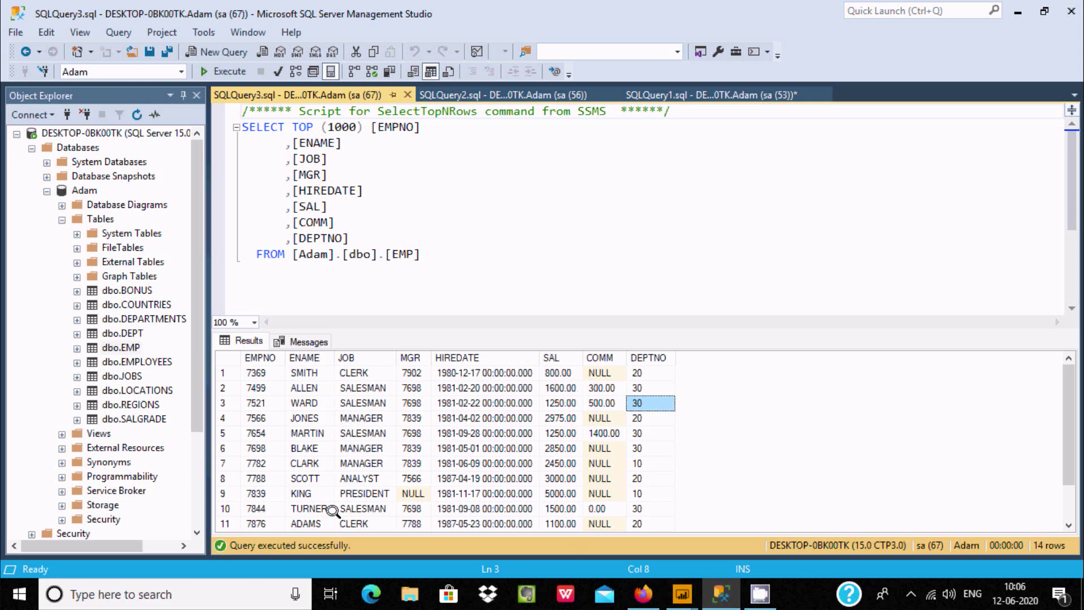
click(639, 505)
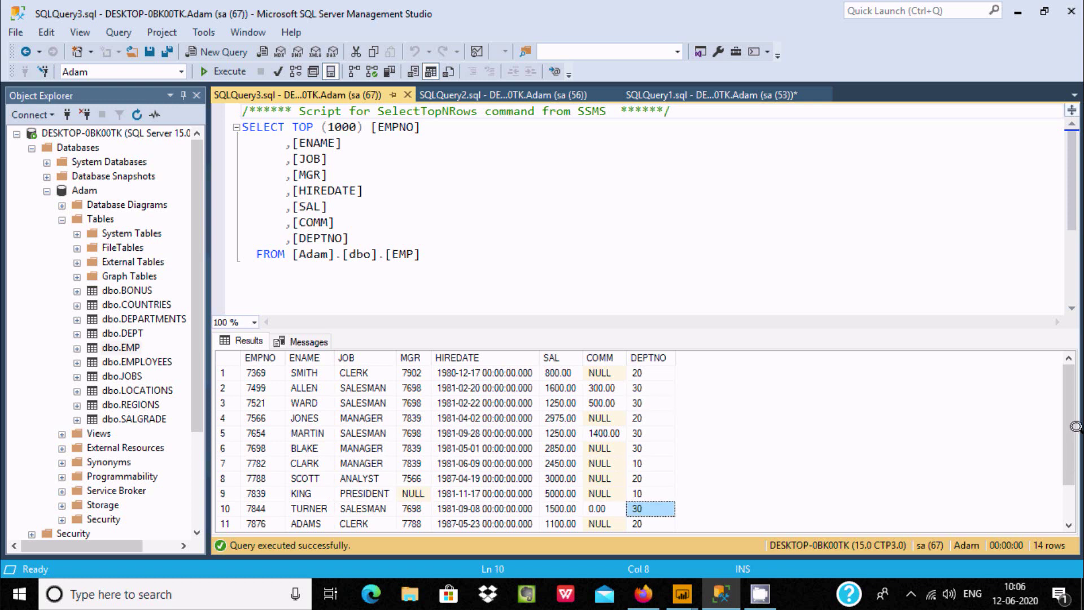
drag(1058, 414, 1062, 472)
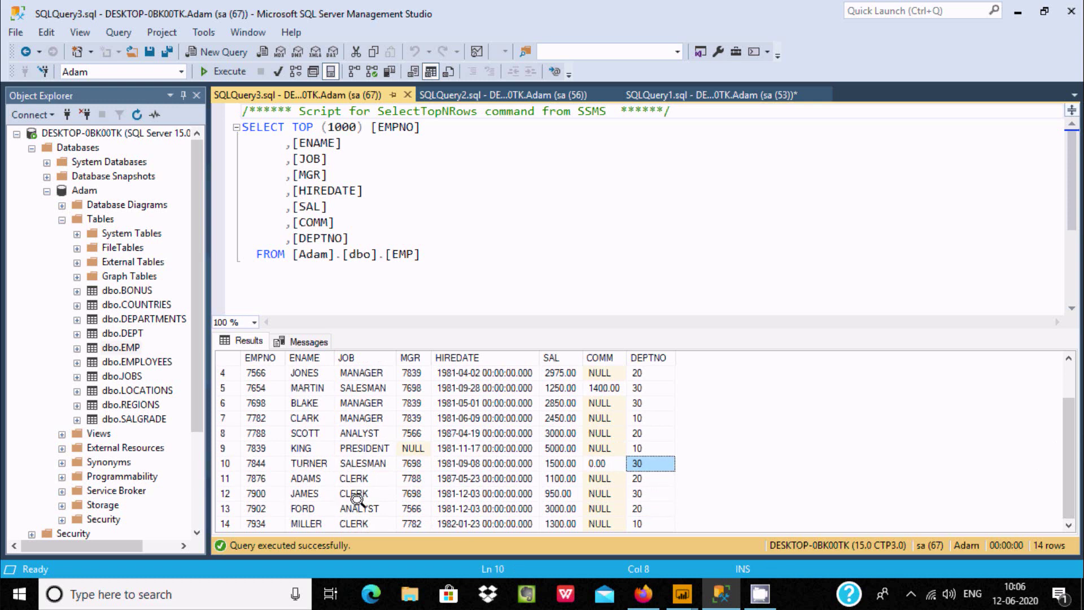
click(358, 385)
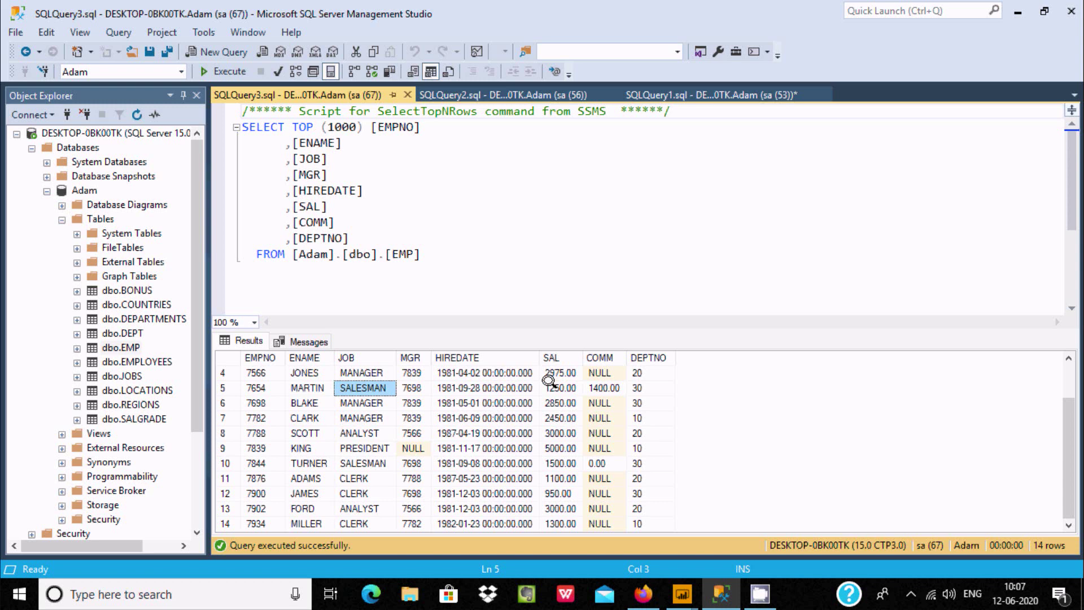
click(345, 462)
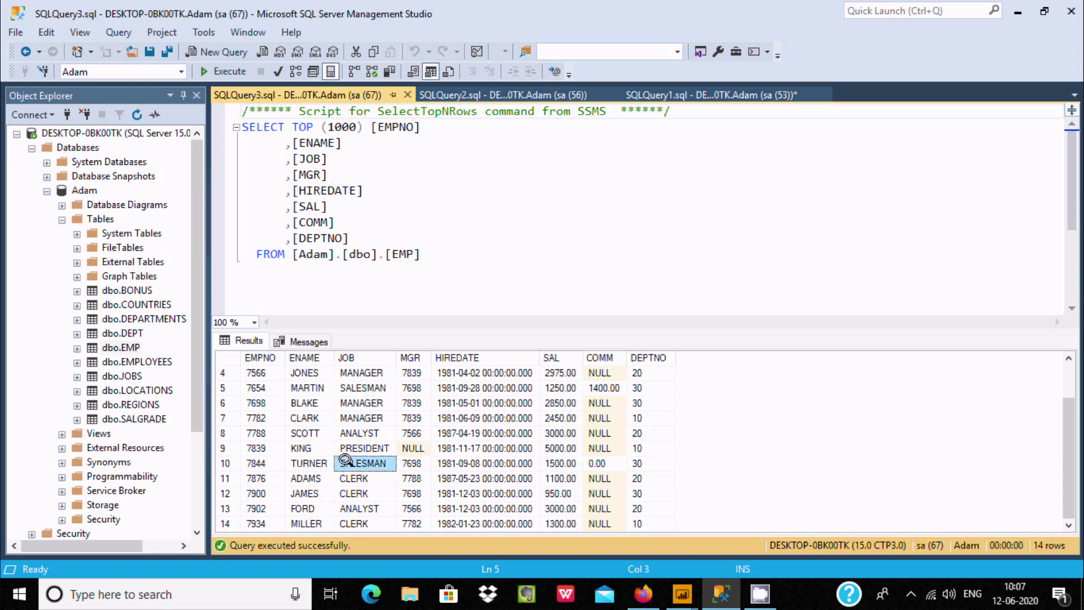
click(555, 460)
Return to Power Query Editor and examine the SALESMAN value for department 30 in the maximum pivot
mouse_move(682, 593)
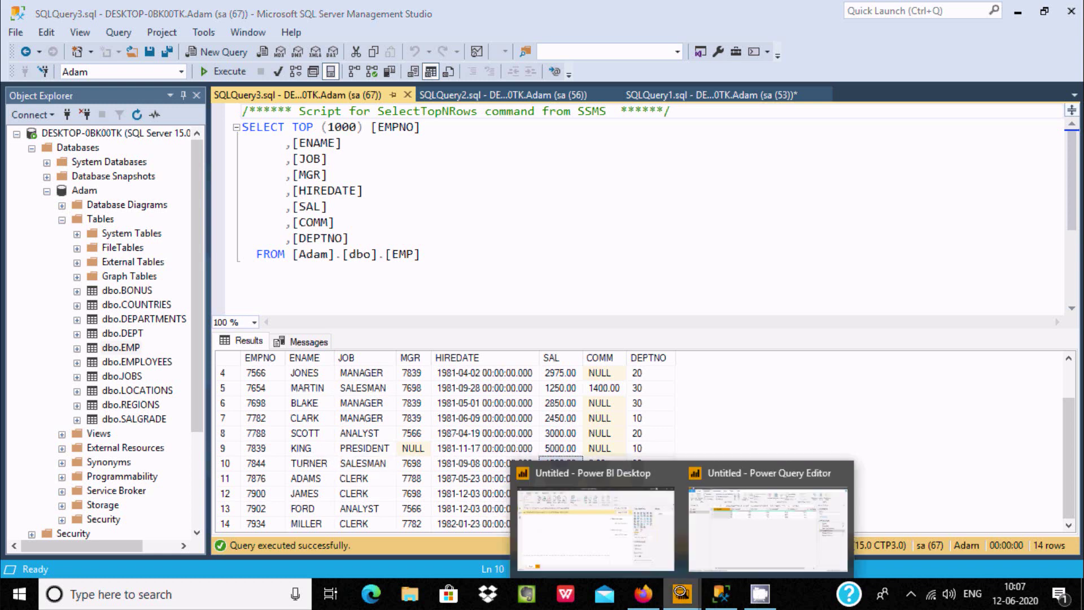
click(736, 518)
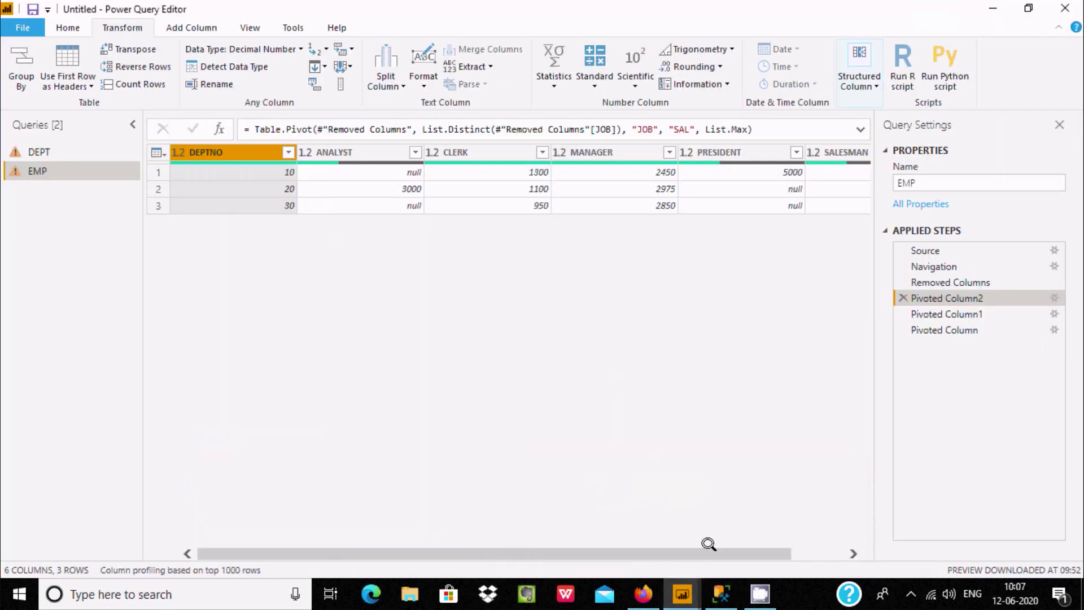
drag(707, 546, 789, 546)
click(847, 205)
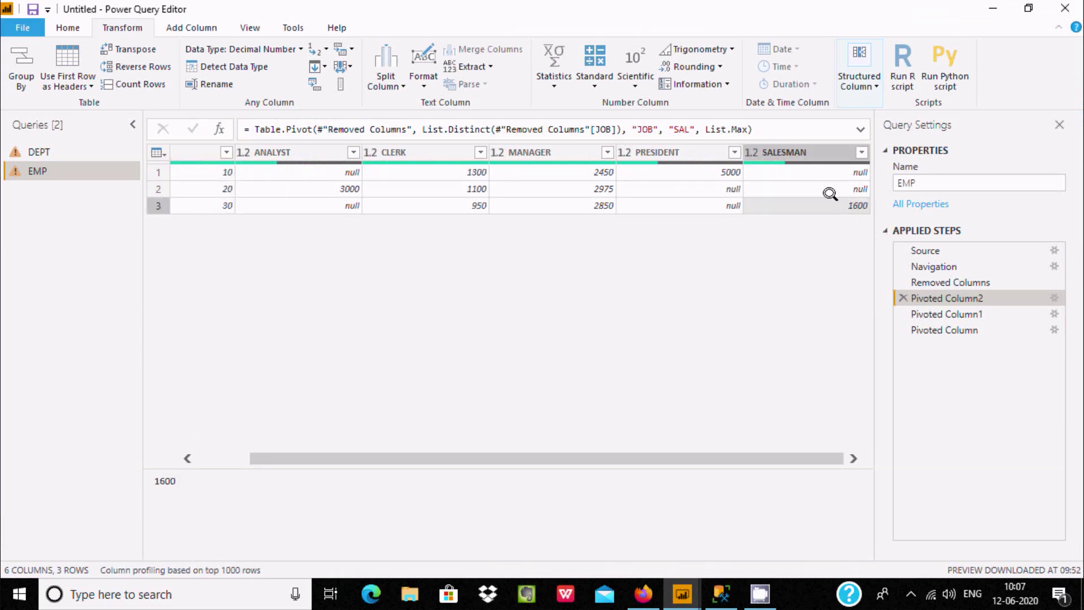
Compare the SALESMAN rows' SAL values in SQL Server Management Studio with the pivoted SALESMAN maximum, returning to Power Query Editor
click(707, 587)
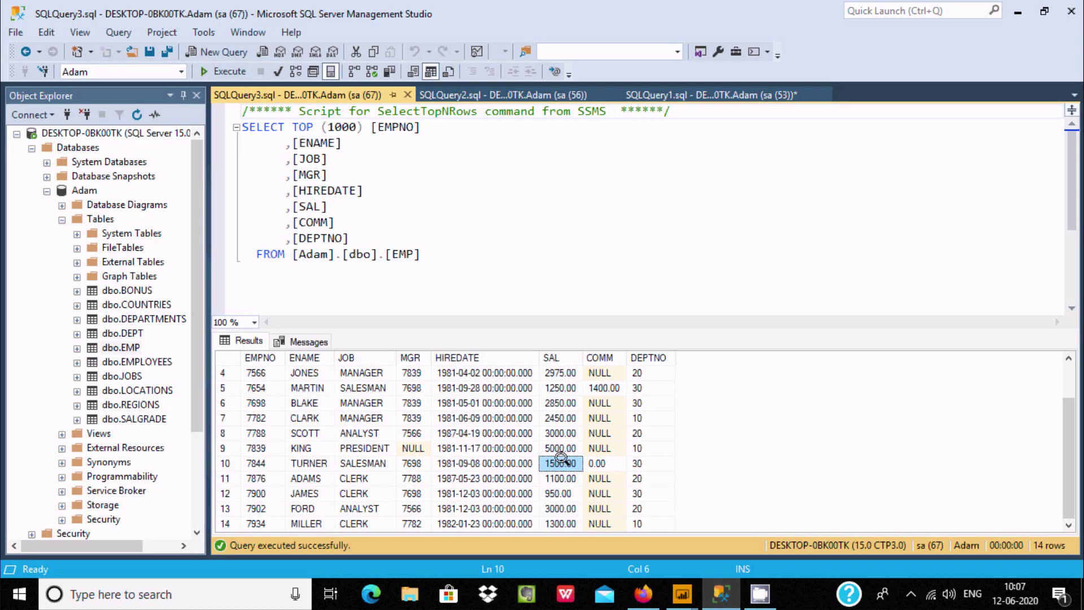
click(364, 463)
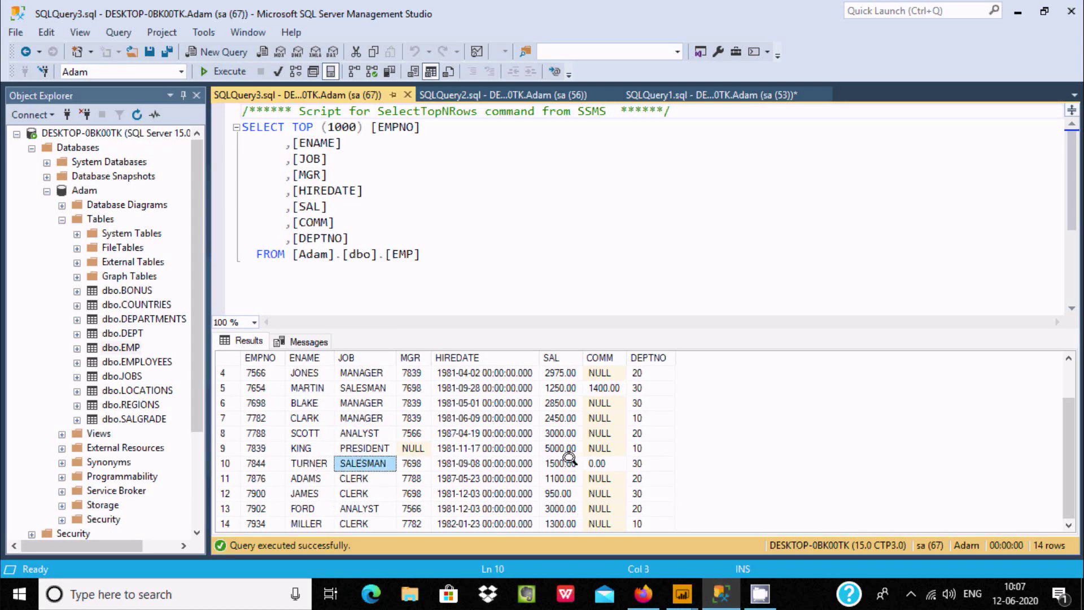
click(561, 462)
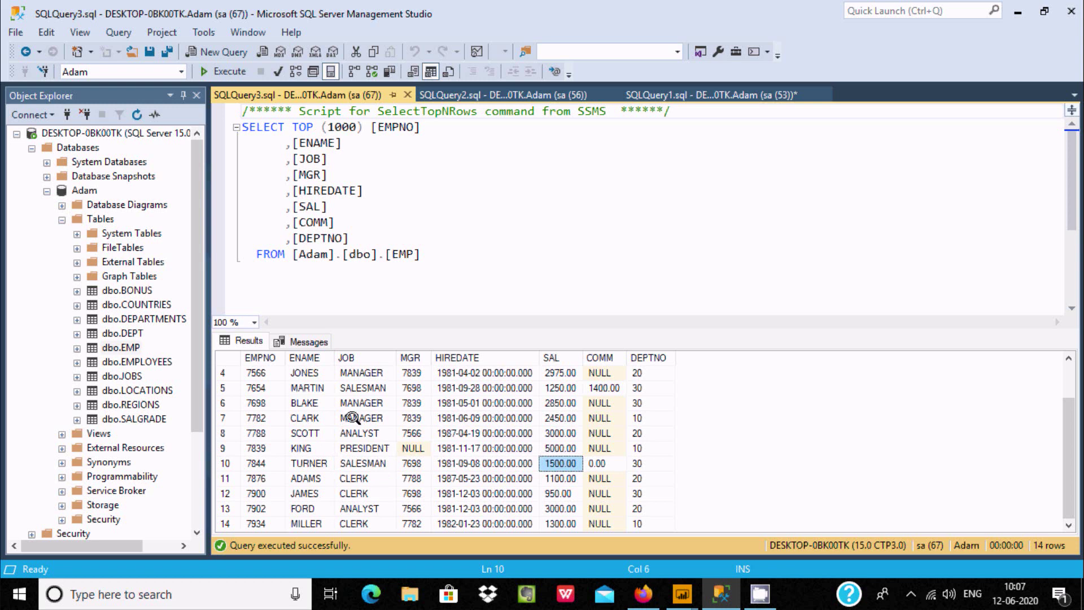
click(362, 388)
click(559, 388)
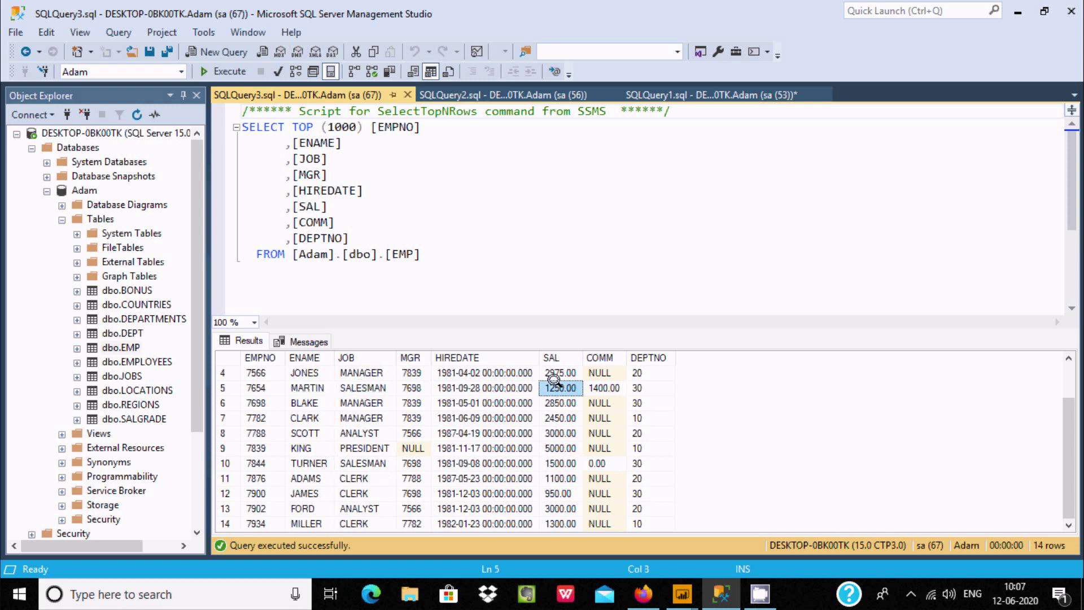
scroll(1069, 444, up, 1)
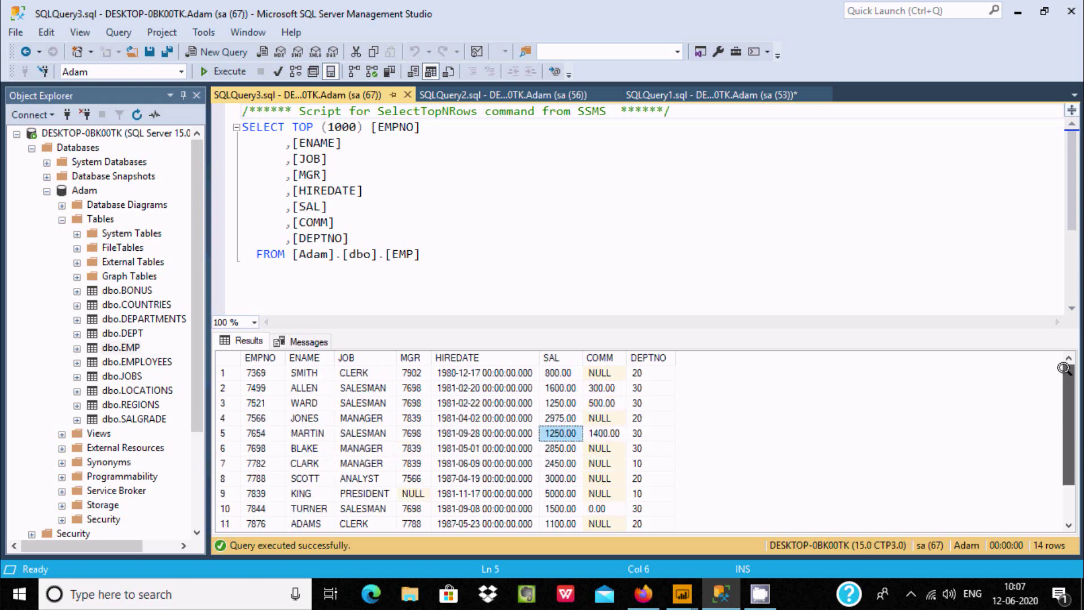
click(351, 388)
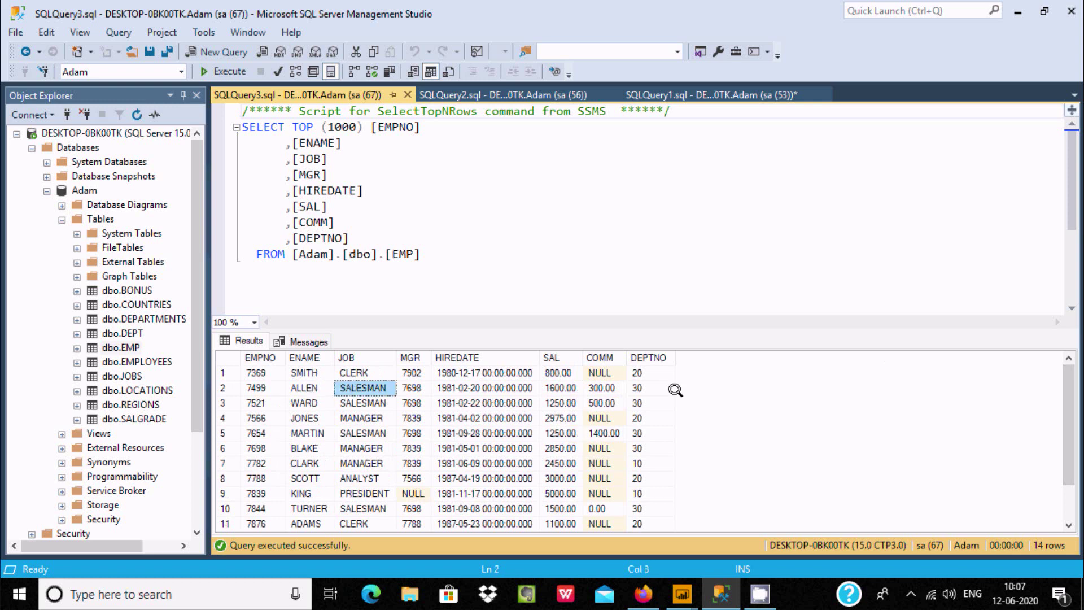
click(559, 388)
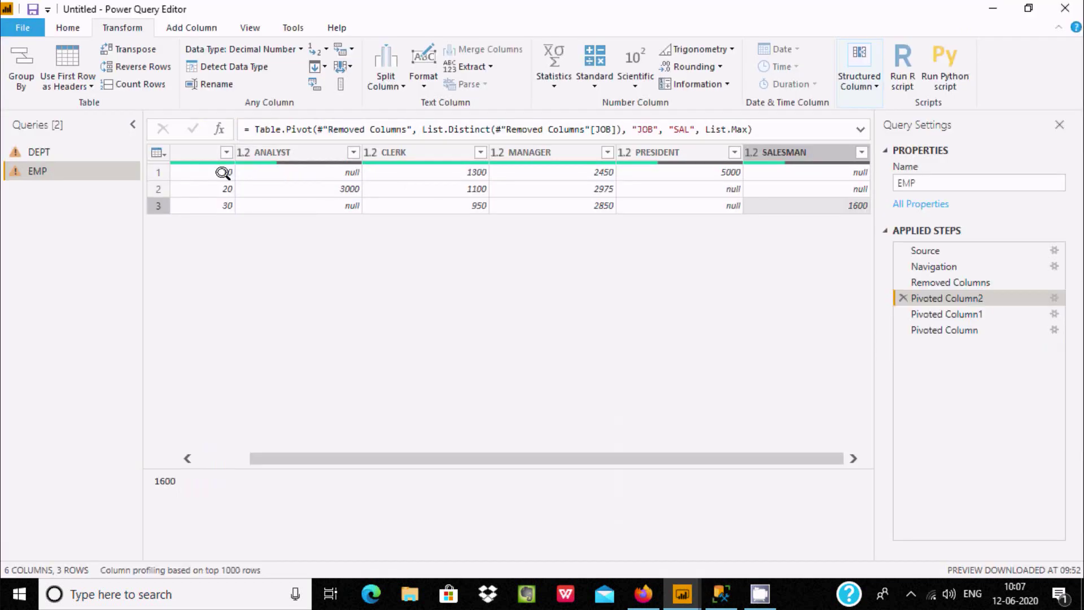
key(alt+Tab)
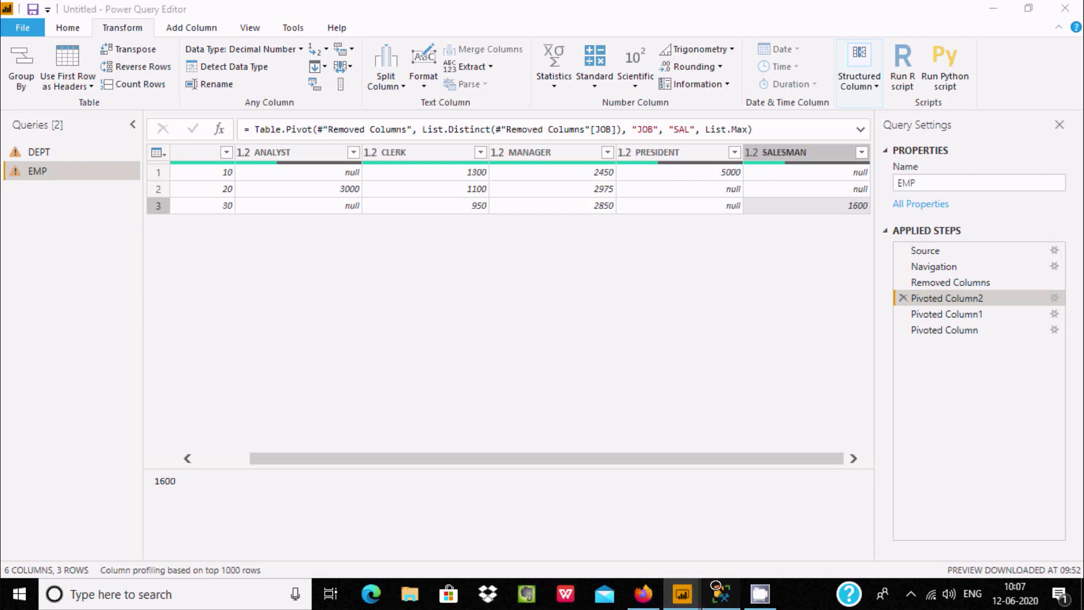
Check the PRESIDENT row and the remaining EMP rows in SQL Server Management Studio, and return to Power Query Editor
click(722, 594)
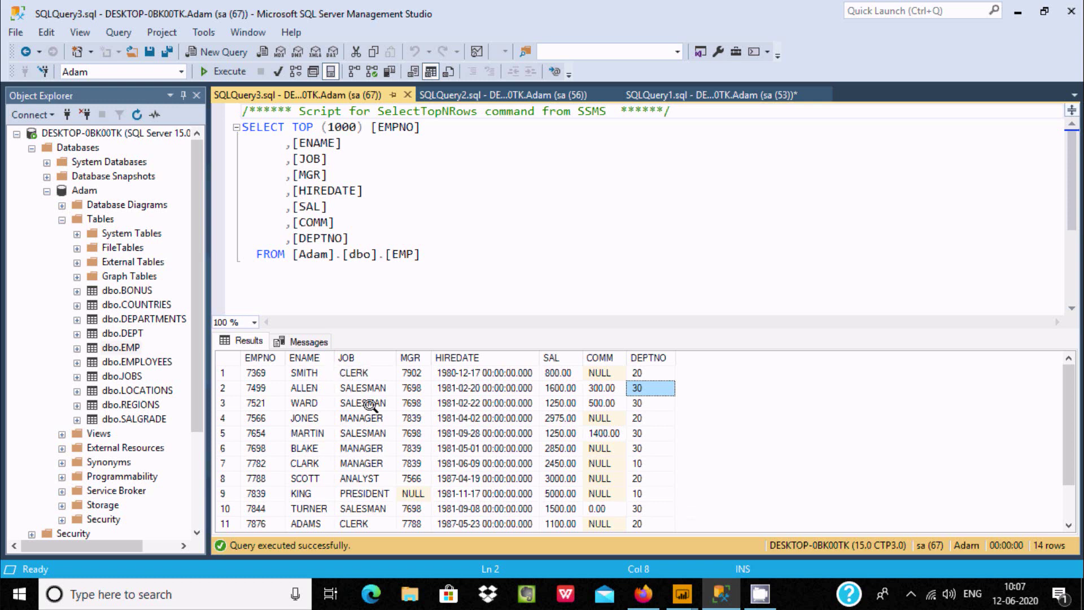
click(364, 490)
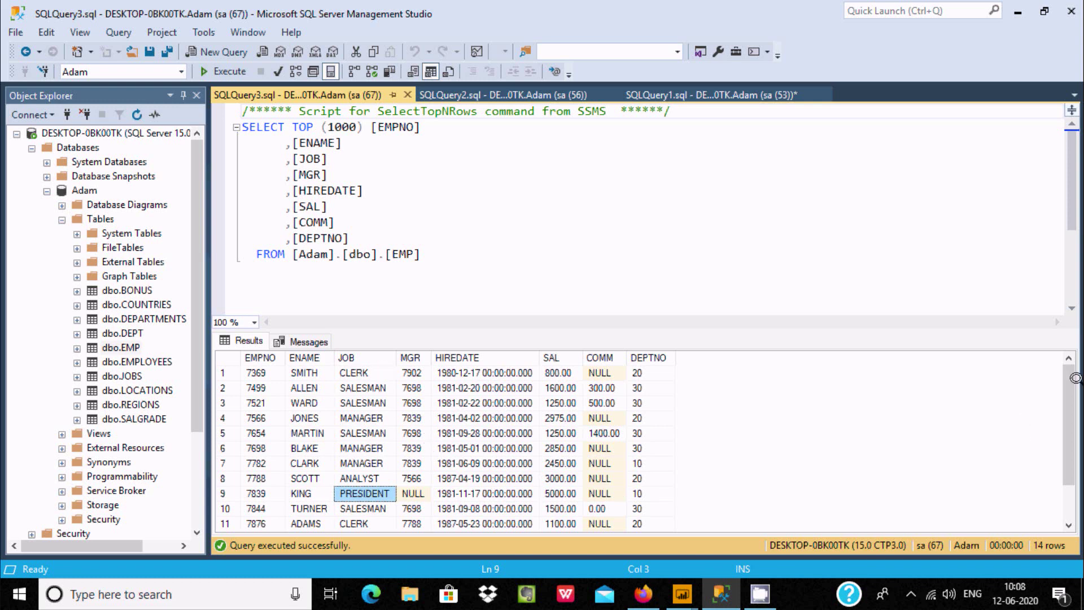
drag(1067, 377, 1068, 437)
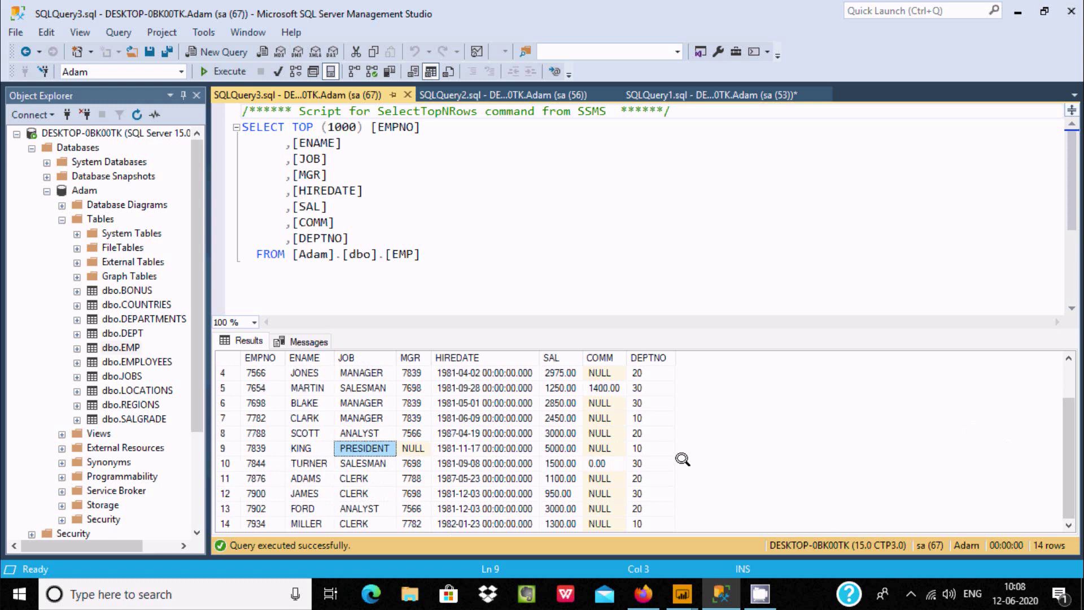
mouse_move(682, 593)
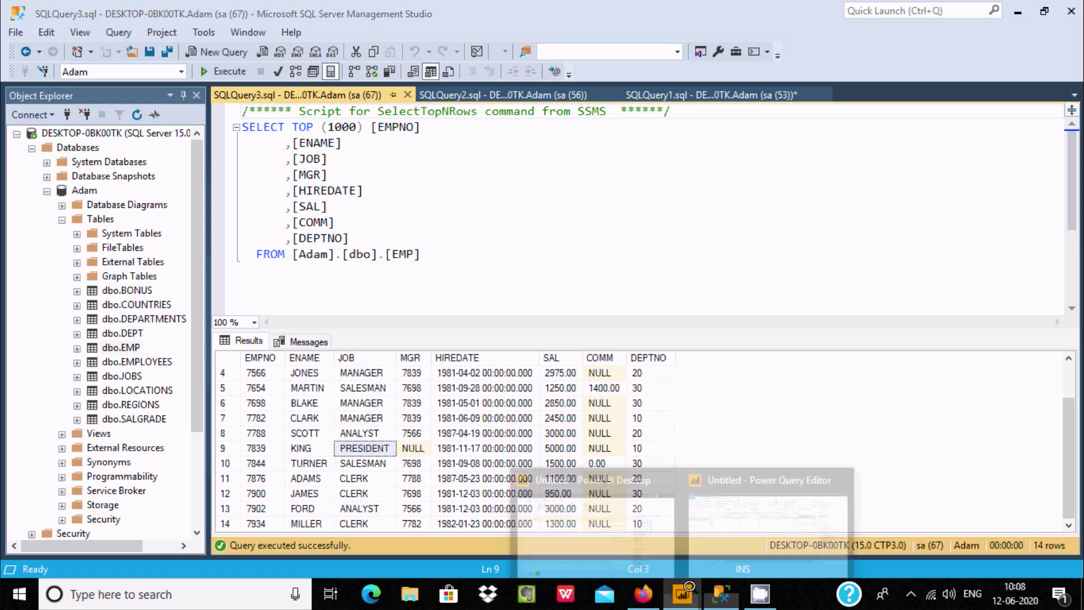
click(723, 513)
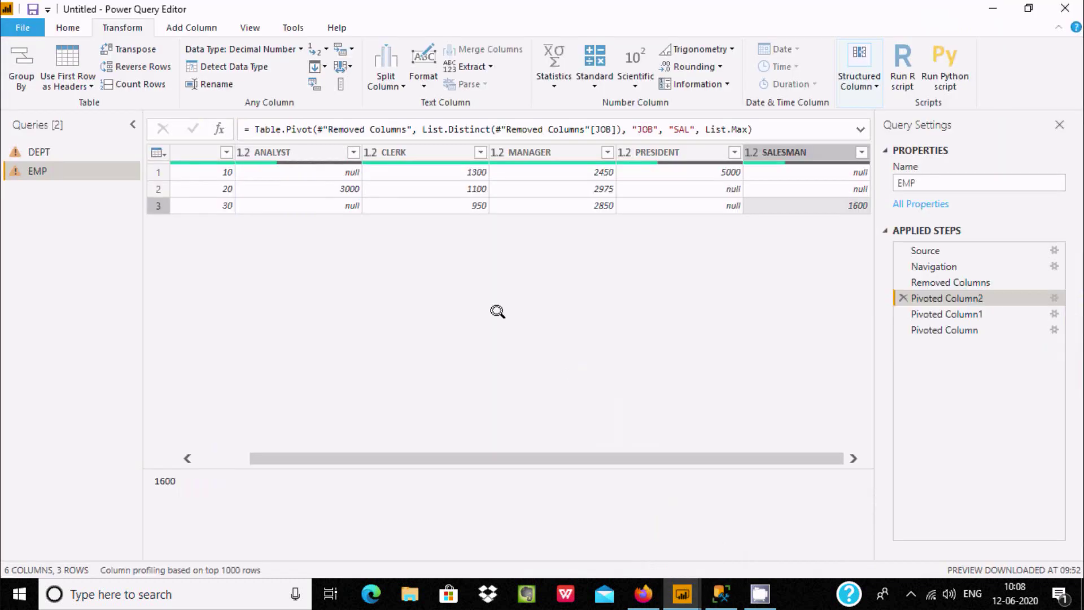